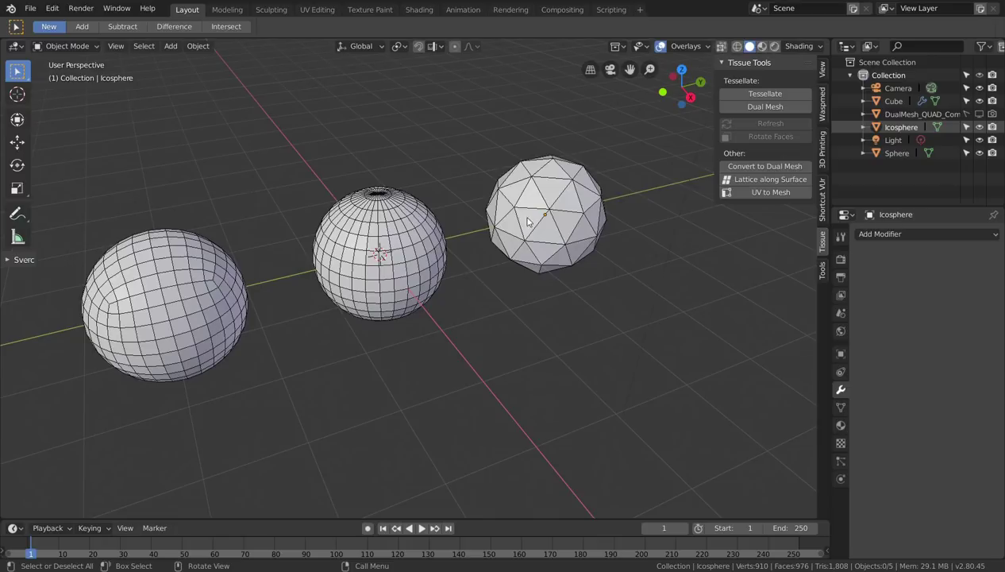
Look around the three spheres and select the icosphere.
middle_click_drag(461, 216, 488, 218)
middle_click_drag(524, 263, 526, 253, "shift")
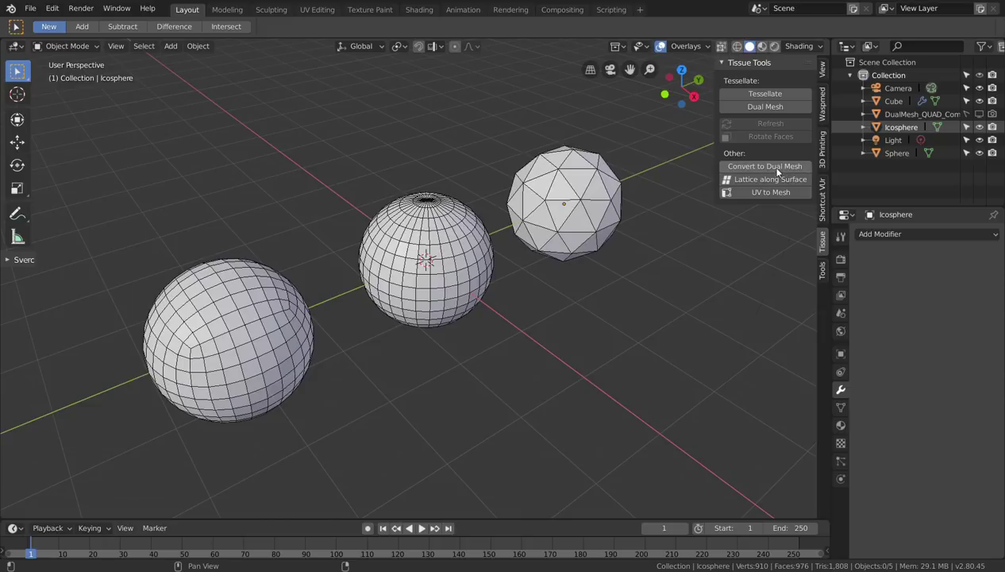
left_click(591, 178)
middle_click_drag(605, 183, 622, 240, "shift")
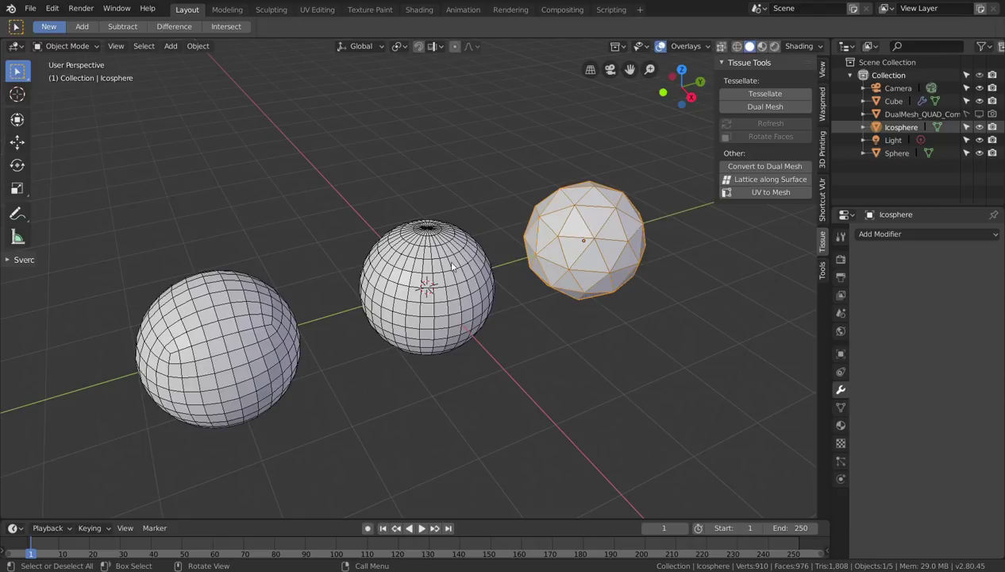
left_click(405, 267)
left_click(221, 304)
left_click(406, 287)
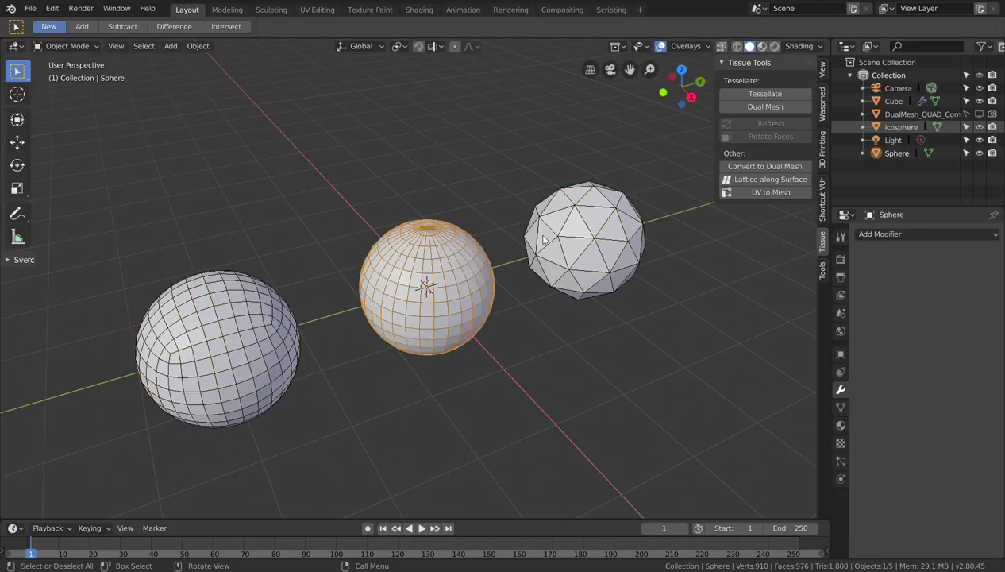
left_click(574, 215)
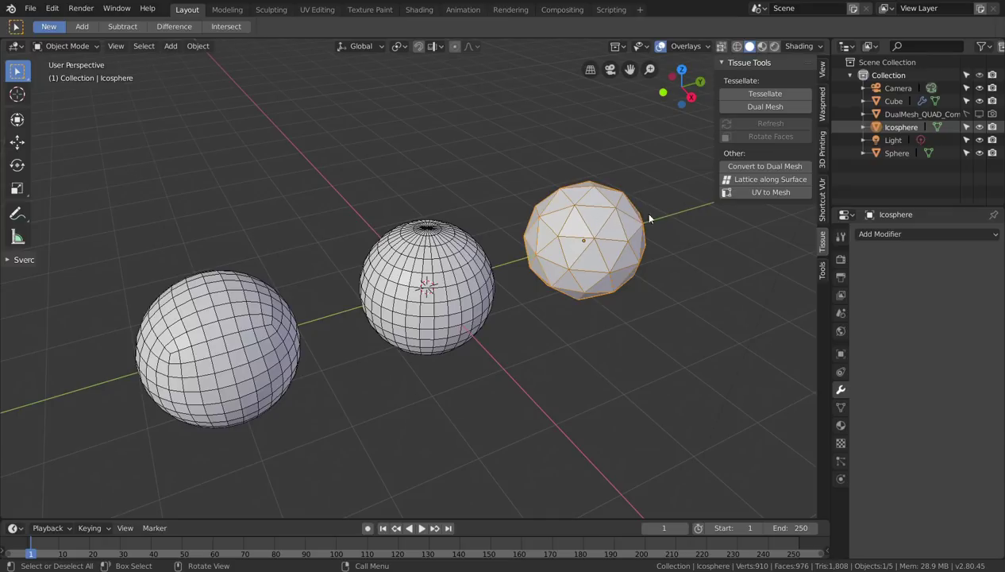
Try converting the icosphere into a dual mesh, then undo the conversion.
left_click(753, 169)
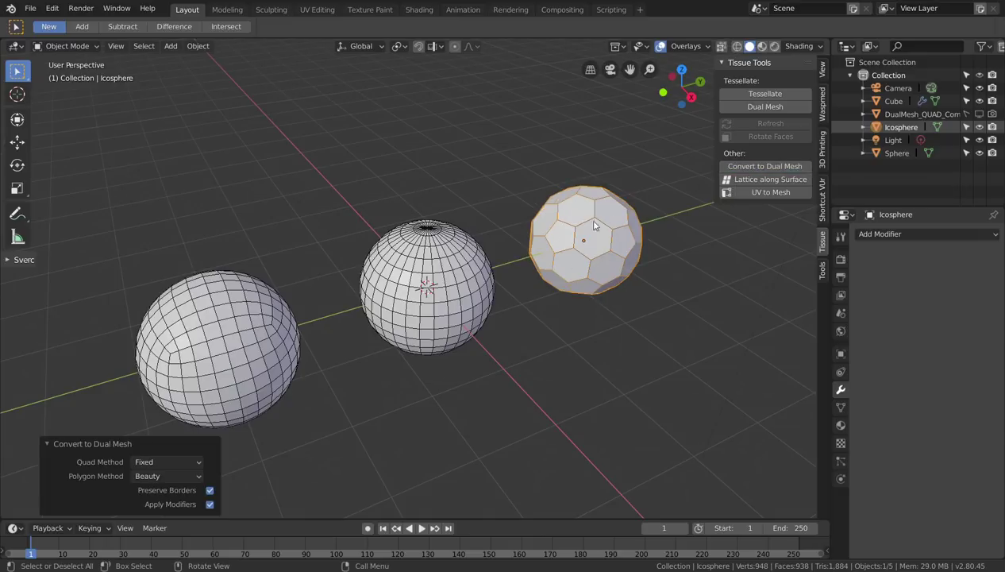
middle_click_drag(647, 231, 558, 309)
key("ctrl+z")
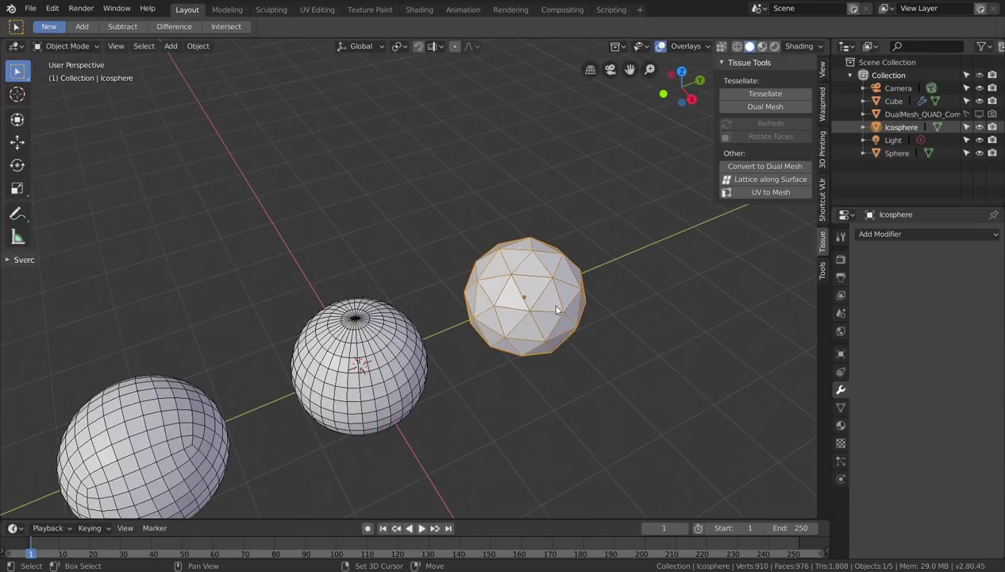
Duplicate the icosphere and place the copy 3 m along the X axis.
key("shift+d")
key("x")
key("Return")
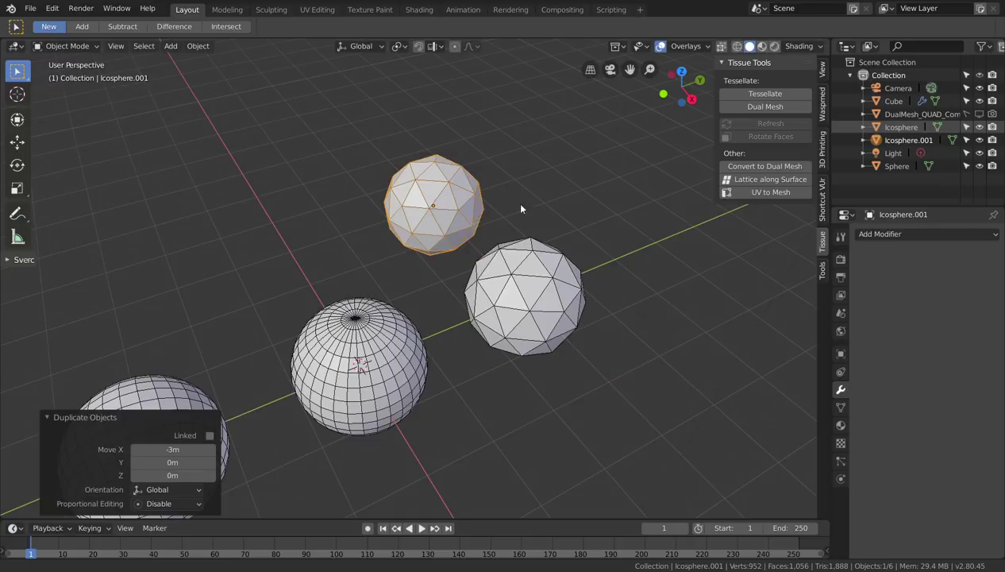
scroll(510, 186, "up", 4)
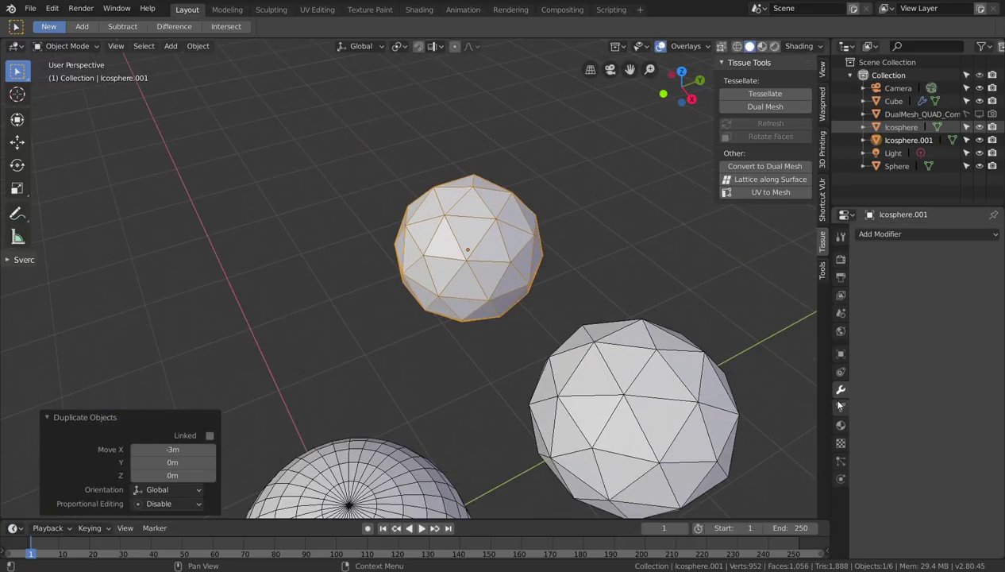
Give the copy a Subdivision Surface modifier and reselect the original icosphere.
left_click(869, 236)
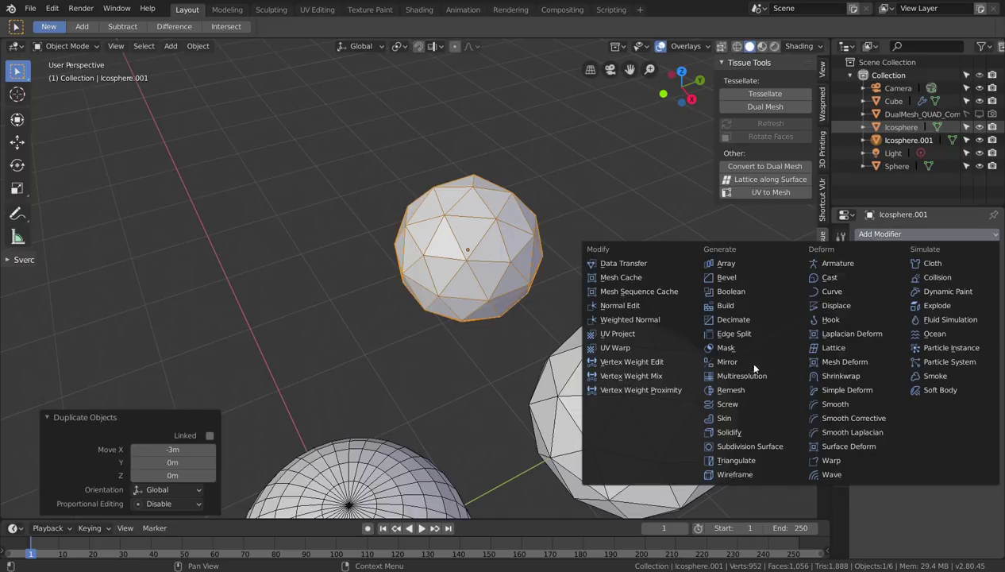
left_click(747, 446)
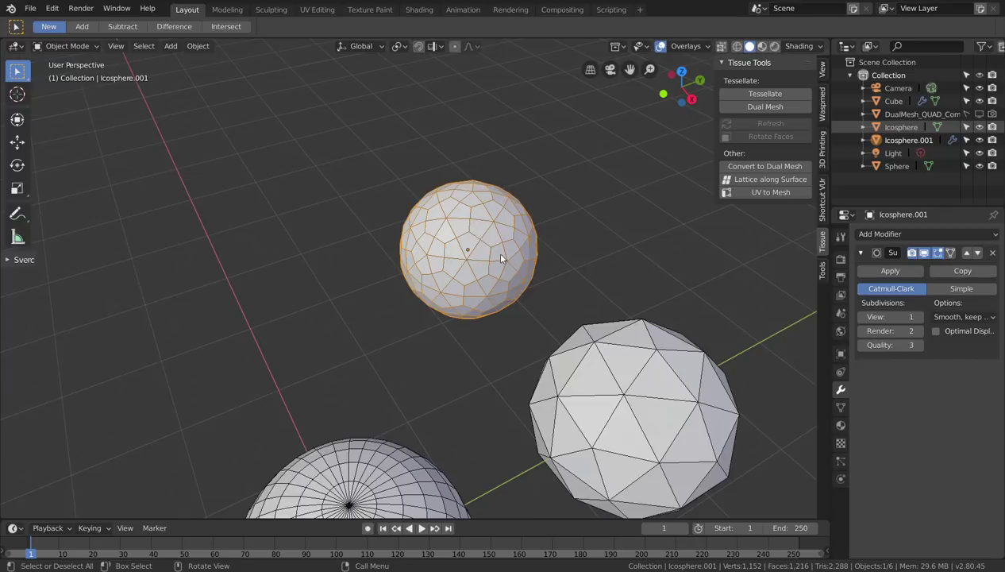
left_click(569, 349)
Convert the original icosphere into a hexagonal dual mesh, then select the UV sphere.
left_click(763, 167)
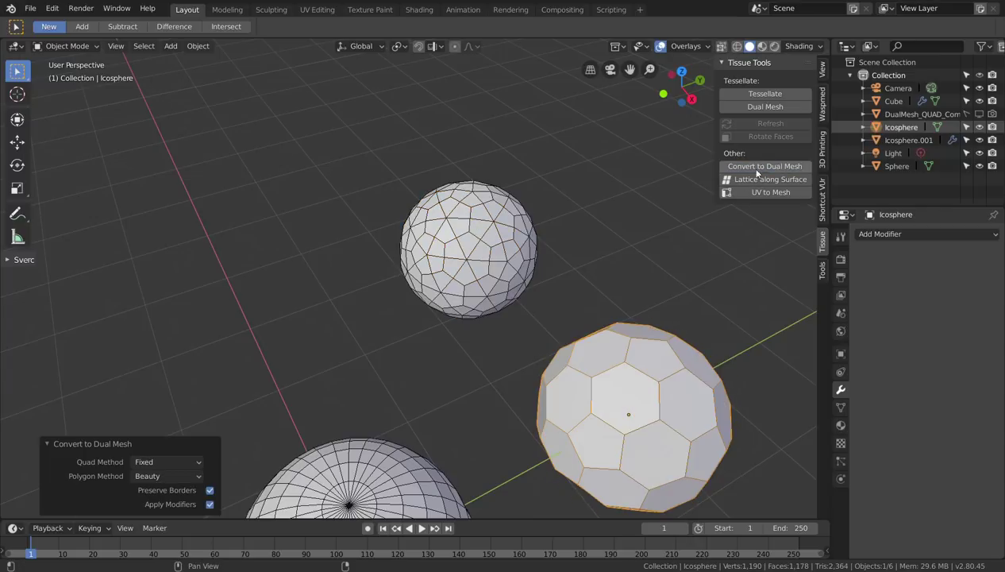
middle_click_drag(623, 378, 602, 312)
left_click(405, 387)
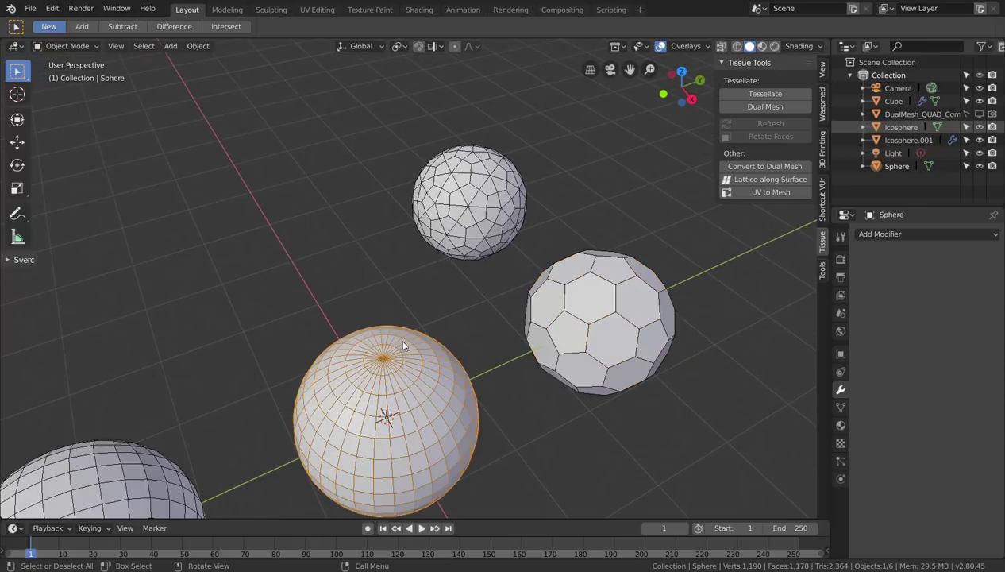
middle_click_drag(405, 387, 463, 286)
Duplicate the UV sphere and move the copy -3 m along X.
key("shift+d")
key("x")
key("minus")
key("3")
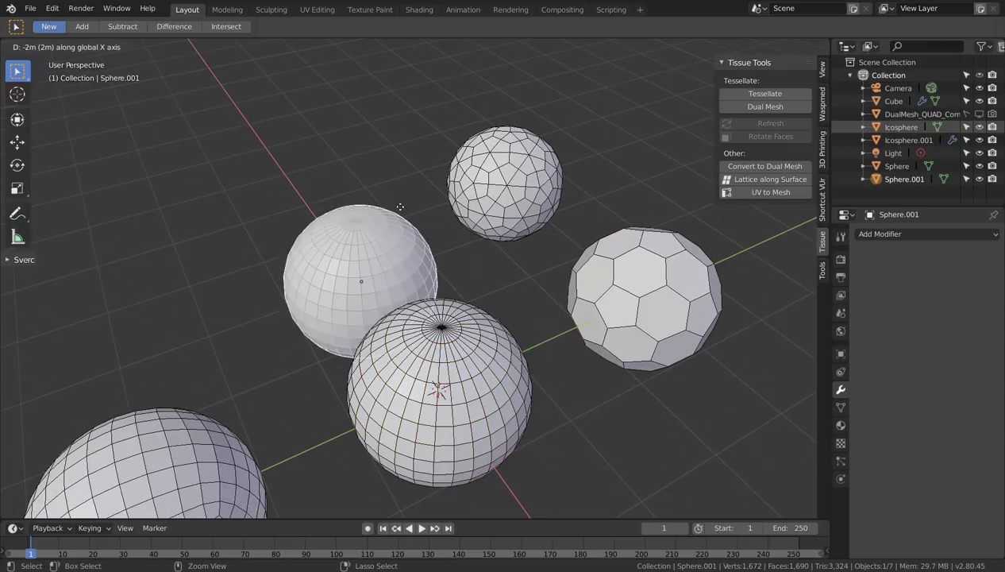
key("Return")
middle_click_drag(402, 201, 415, 233, "shift")
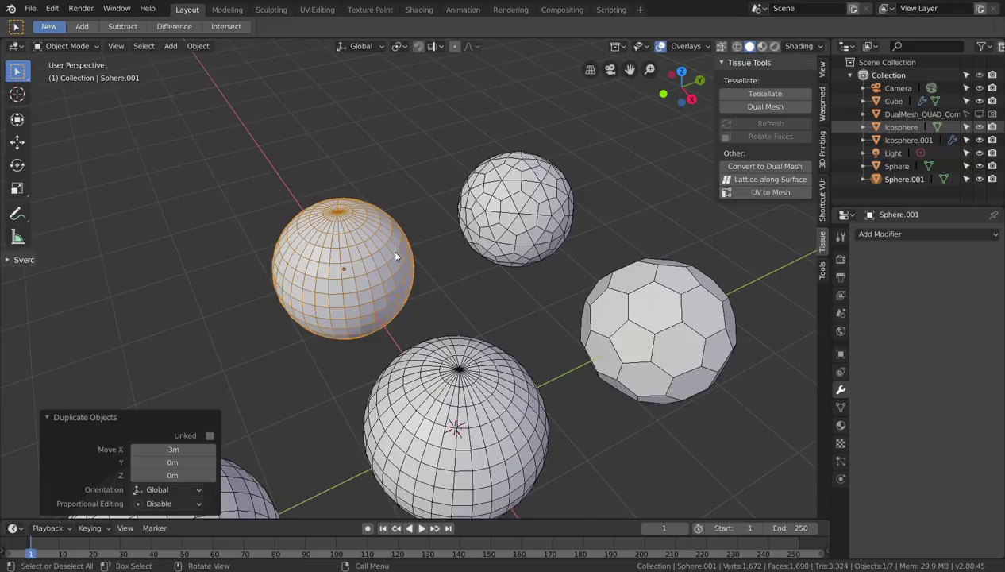
Convert the UV sphere copy into a hexagonal dual mesh and inspect it.
left_click(763, 167)
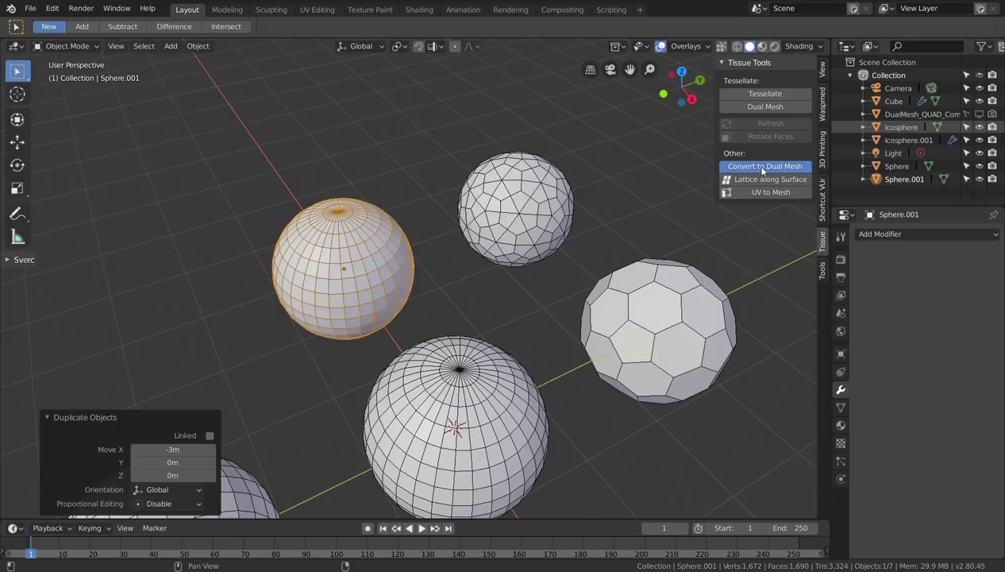
left_click(451, 298)
middle_click_drag(446, 271, 417, 220)
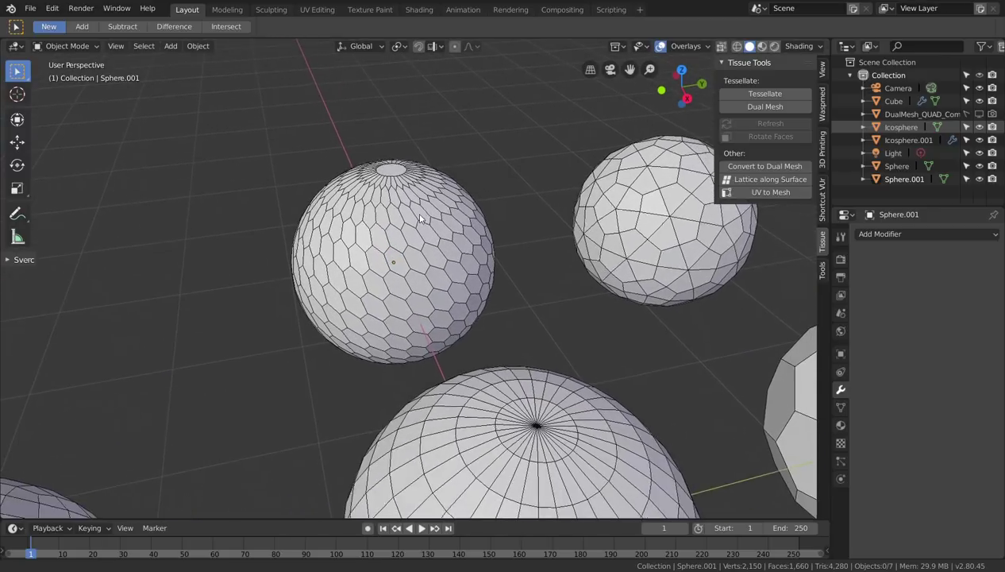
middle_click_drag(484, 324, 503, 388)
left_click(503, 388)
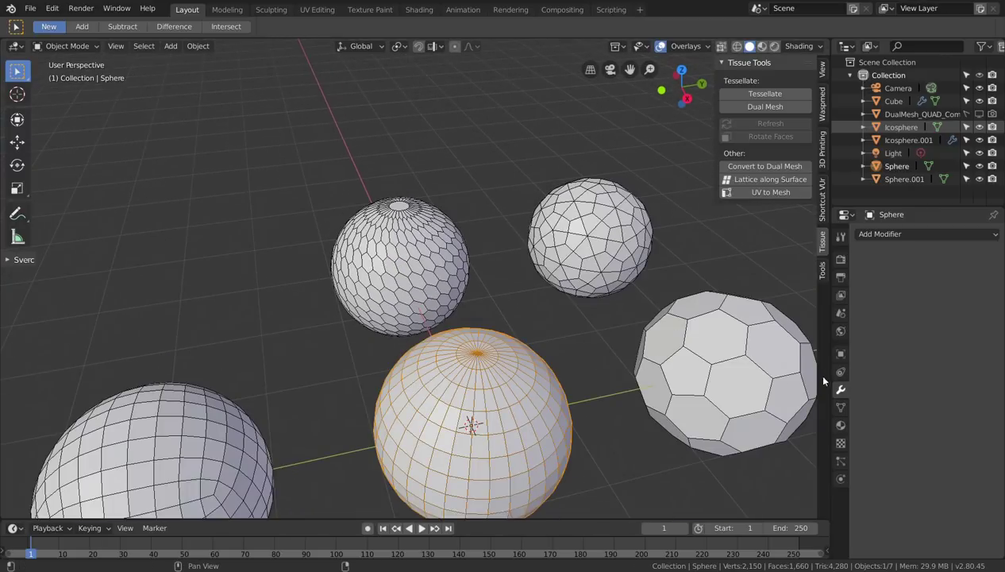
middle_click_drag(520, 433, 433, 369)
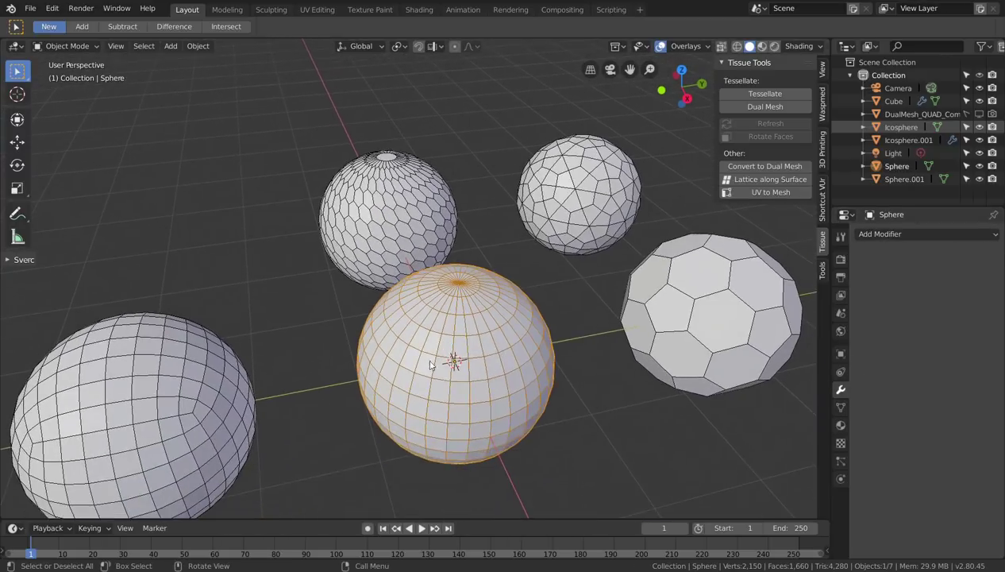
left_click(873, 241)
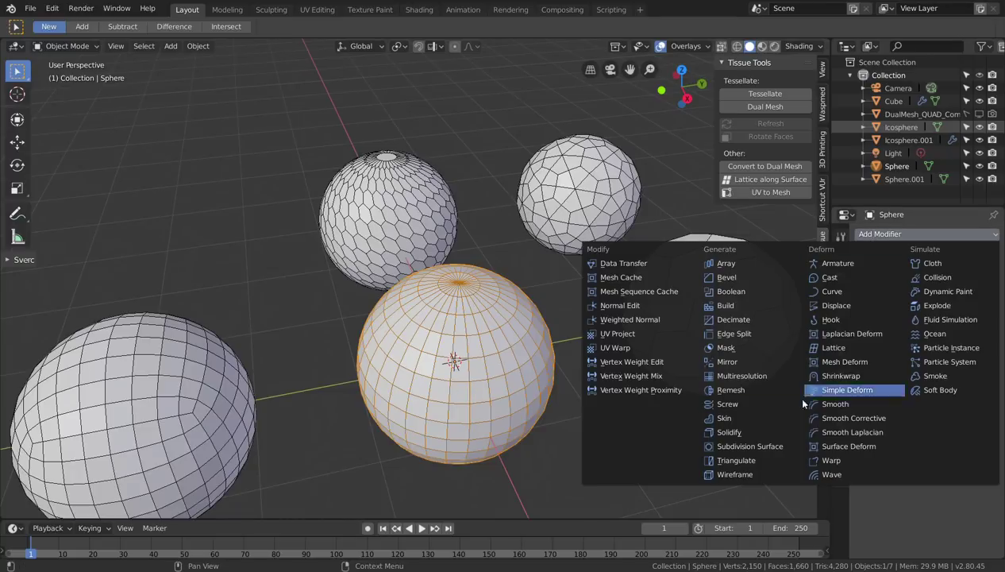
left_click(751, 443)
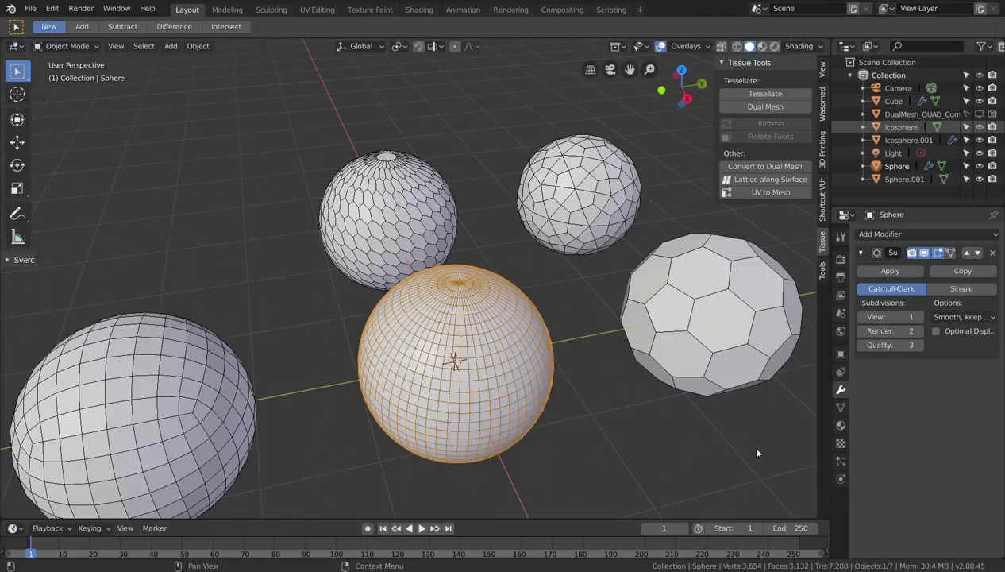
left_click(992, 252)
left_click(959, 234)
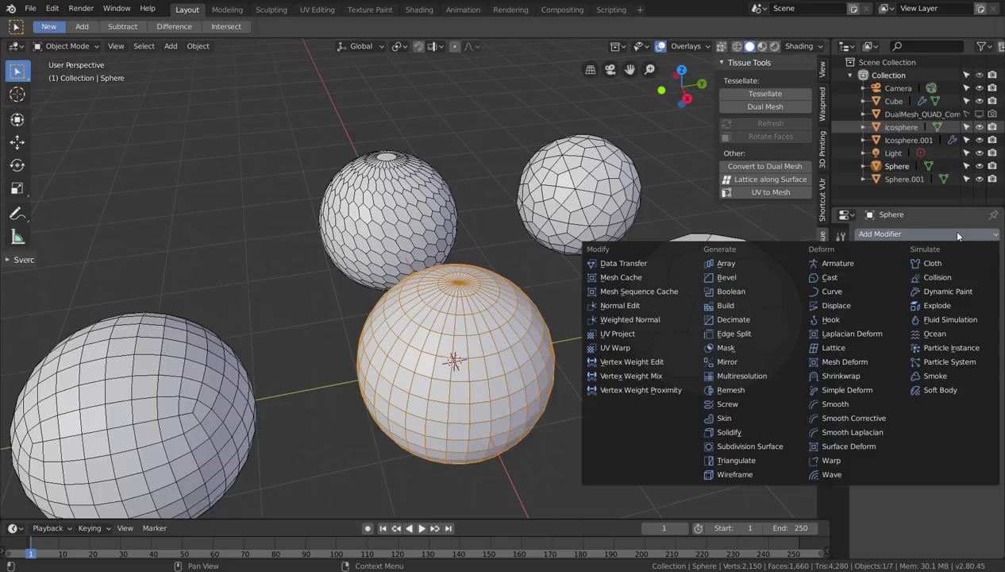
left_click(746, 460)
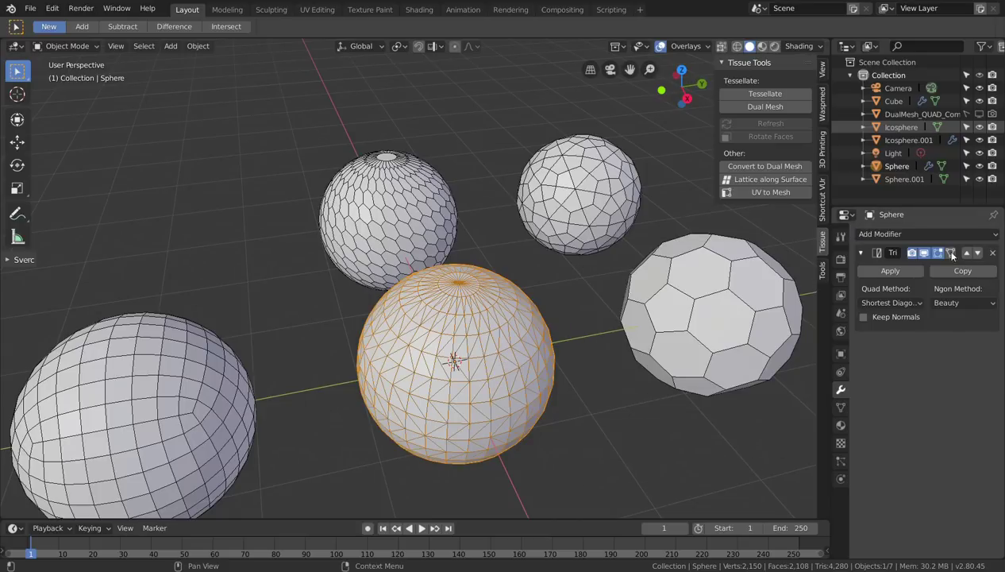
left_click(928, 234)
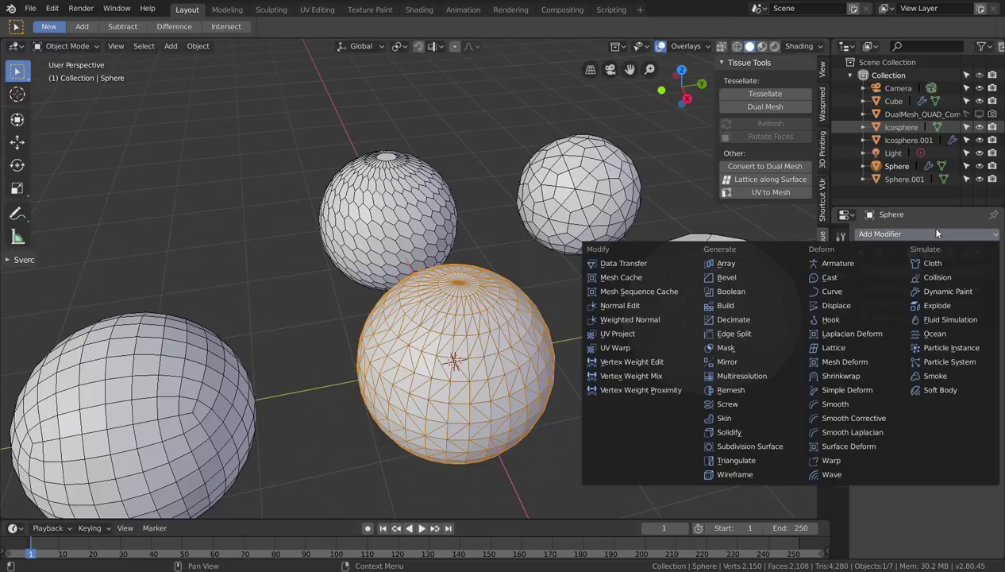
left_click(752, 447)
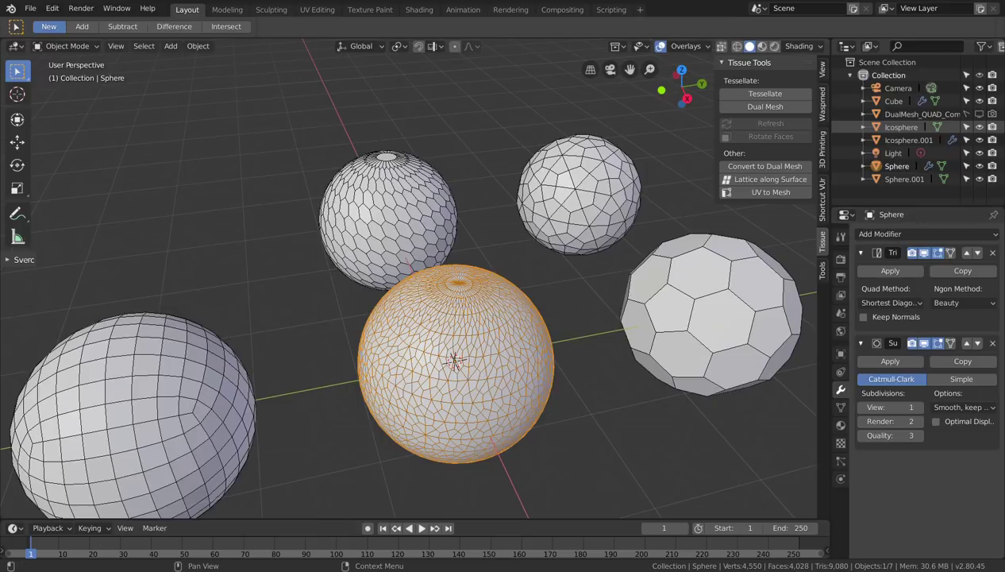
middle_click_drag(530, 248, 441, 263)
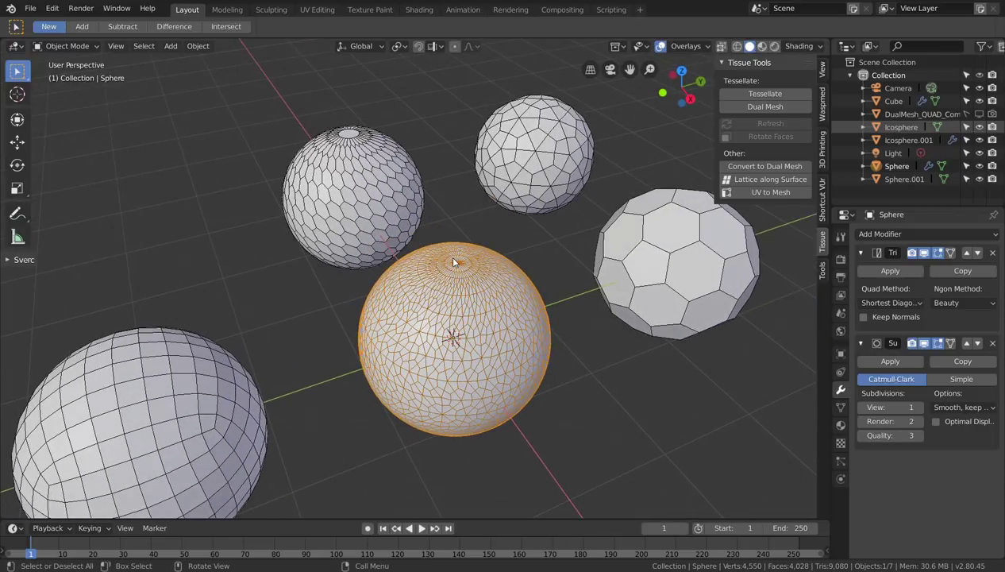
left_click(992, 253)
left_click(993, 253)
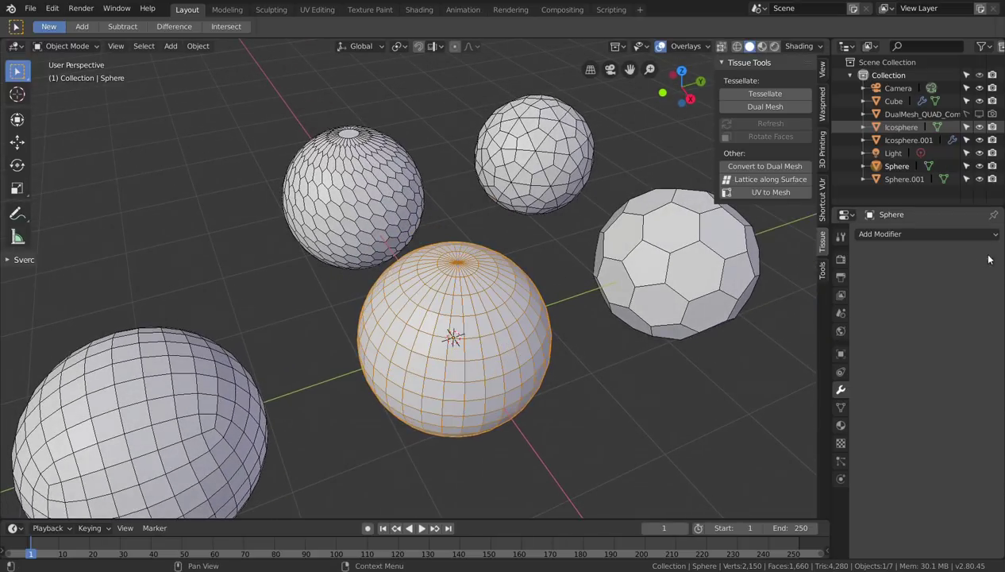
middle_click_drag(500, 239, 513, 239)
Delete the hexagonal sphere copy and the subdivided icosphere copy.
left_click(370, 186)
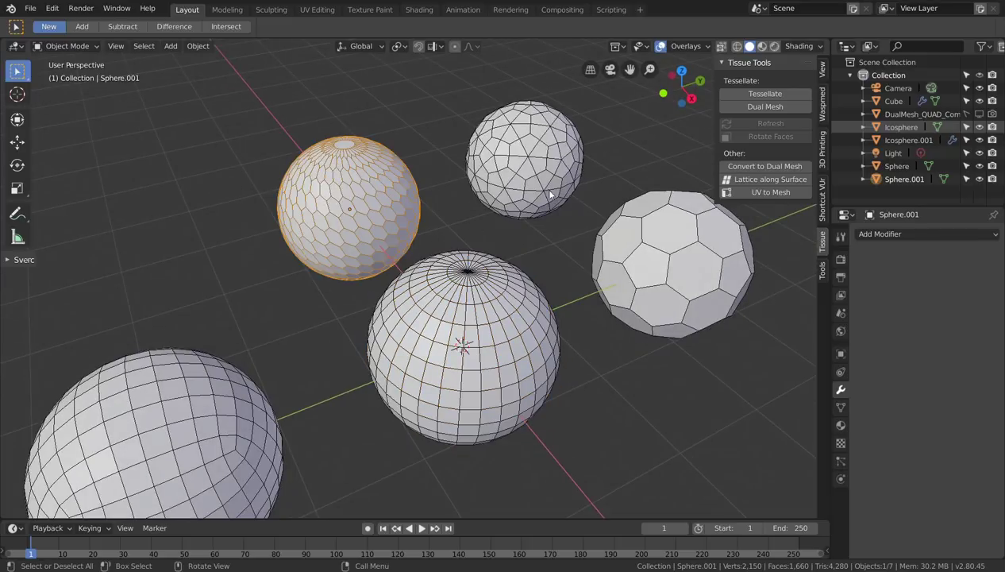
left_click(529, 162, "shift")
key("x")
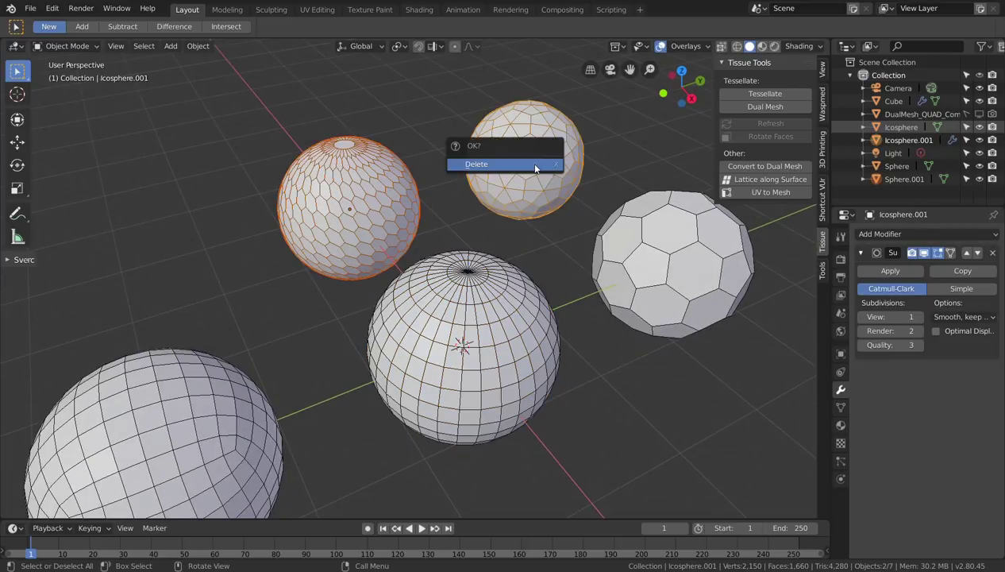
left_click(529, 162)
Try a dual mesh conversion on the rounded cube, then undo it.
middle_click_drag(378, 328, 292, 311)
left_click(292, 311)
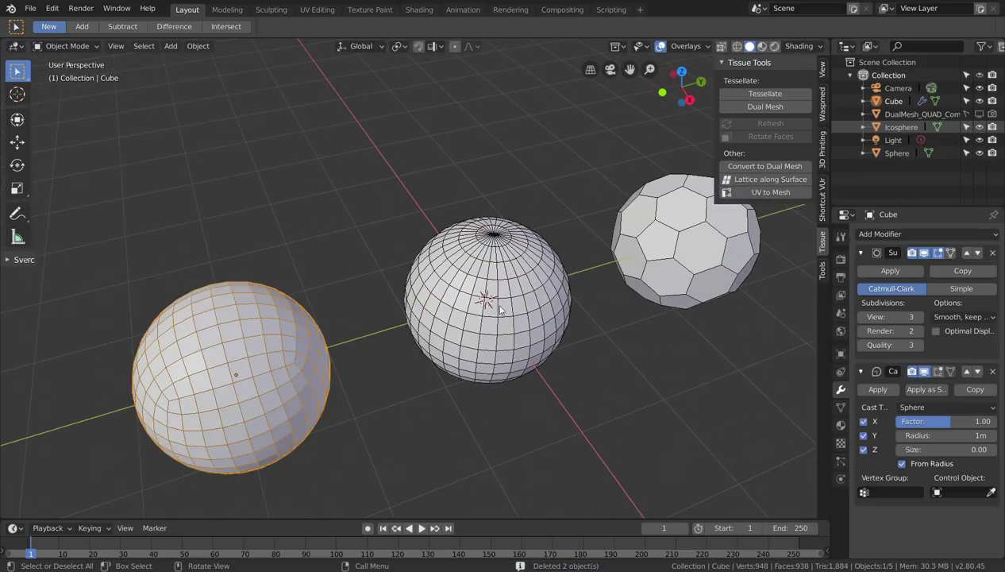
left_click(787, 169)
middle_click_drag(263, 325, 299, 267)
key("ctrl+z")
middle_click_drag(417, 266, 374, 262)
left_click(369, 268)
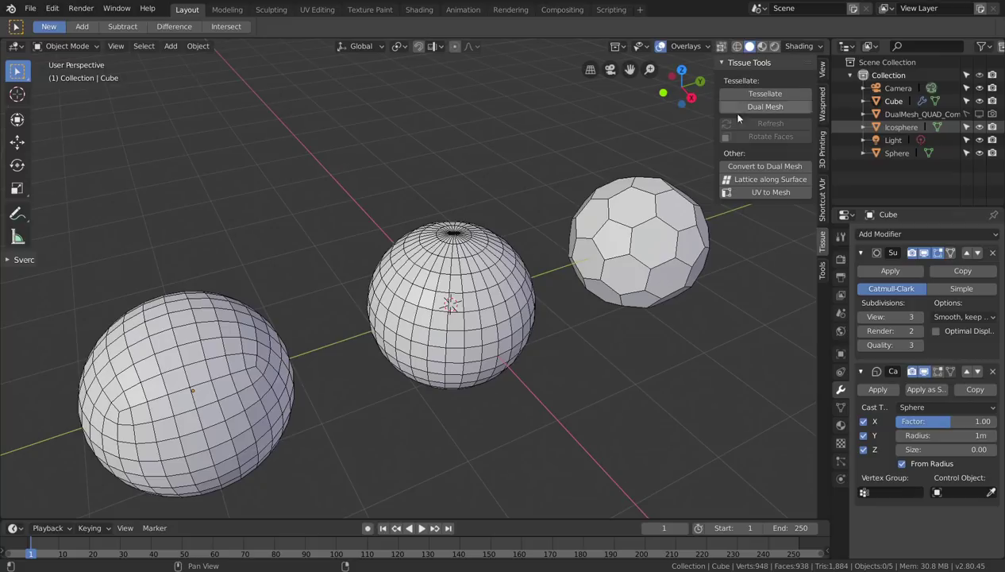
Delete the hexagon-faced icosphere.
middle_click_drag(663, 135, 633, 267)
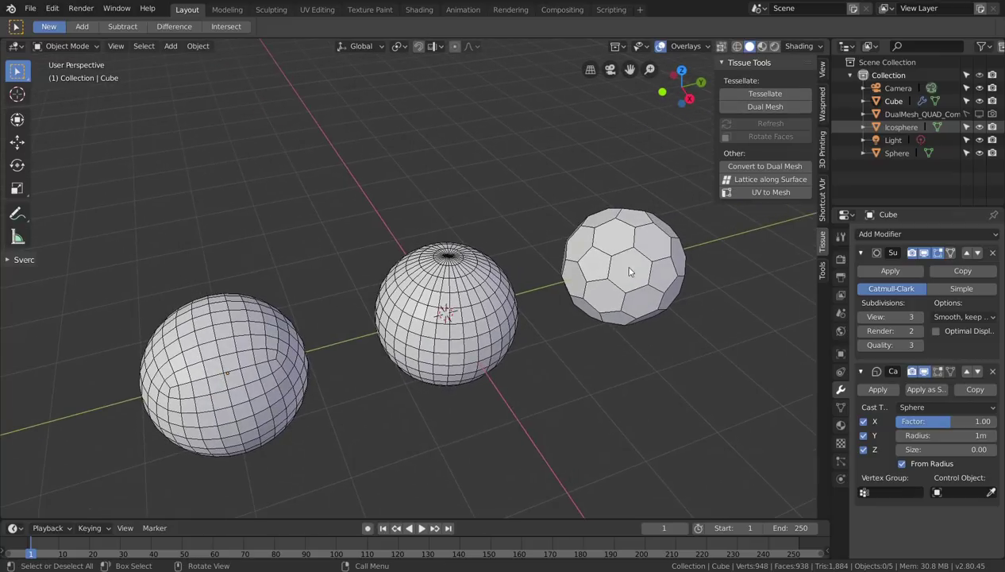
left_click(626, 276)
key("x")
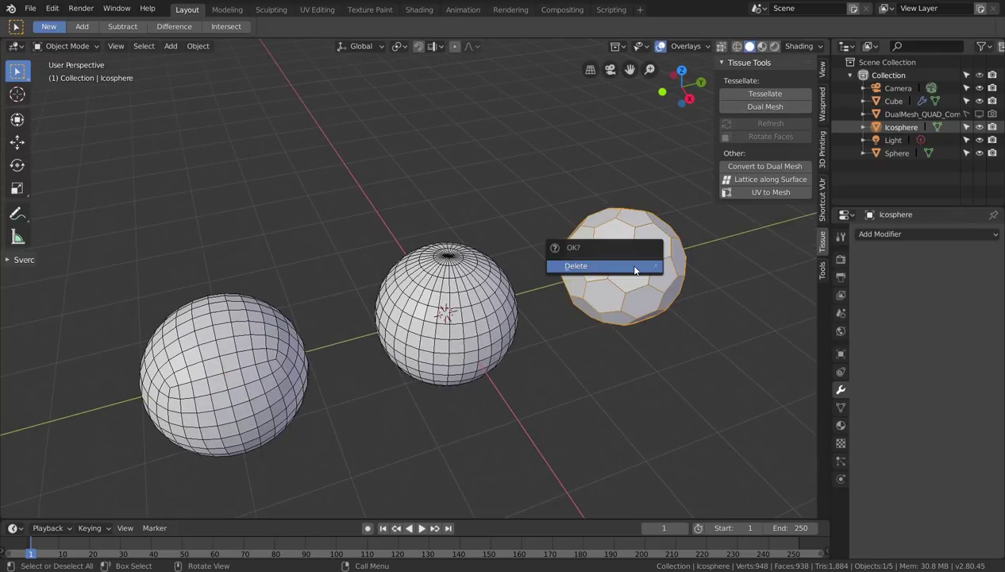
left_click(631, 267)
Add a new icosphere and move it beside the UV sphere.
key("shift+a")
mouse_move(627, 265)
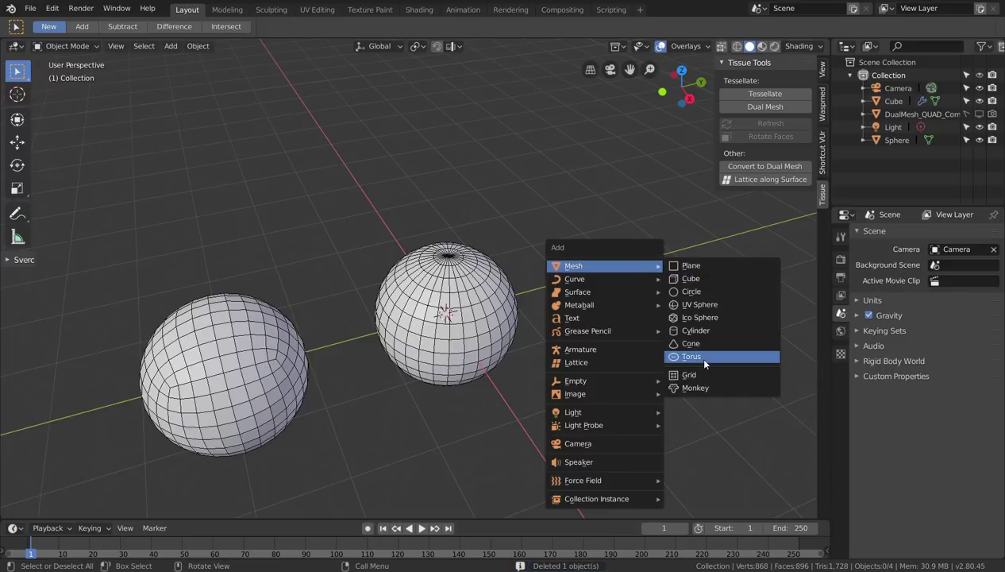
left_click(697, 319)
key("g")
key("x")
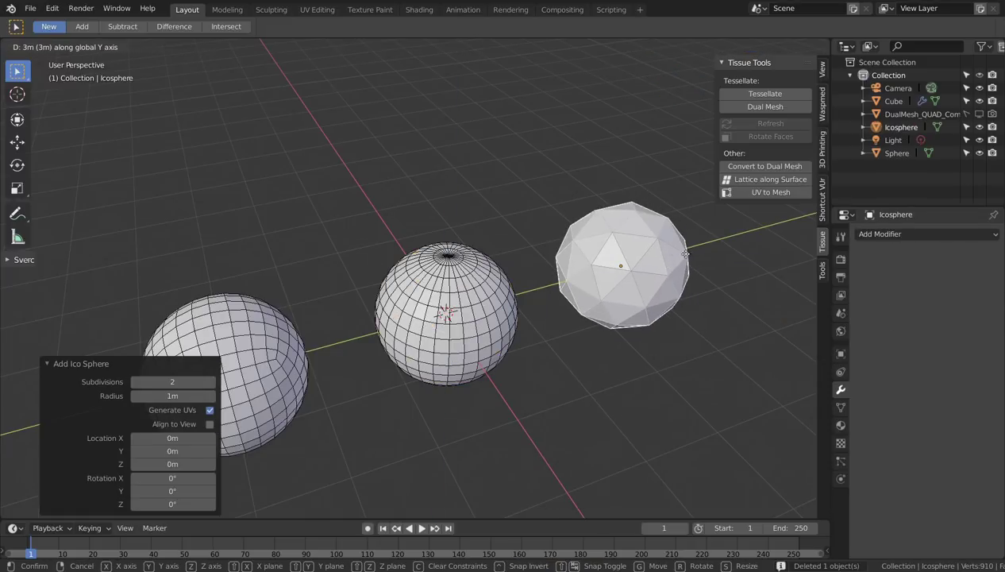
left_click(604, 329)
left_click(607, 335)
Select the middle UV sphere.
middle_click_drag(607, 336, 490, 297)
left_click(449, 296)
scroll(465, 291, "up", 3)
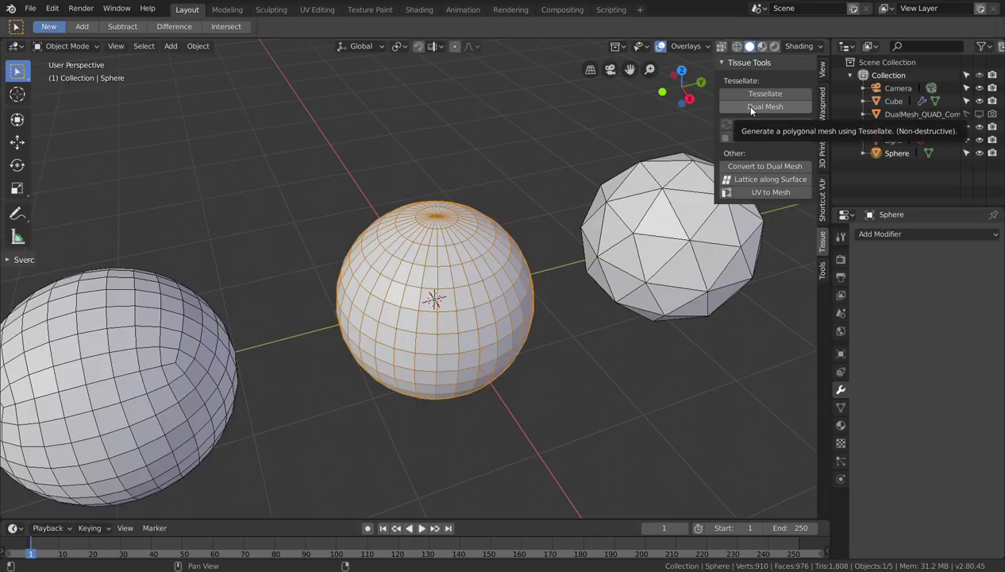
Delete the DualMesh_QUAD_Component object from the Outliner.
left_click(888, 114)
right_click(884, 112)
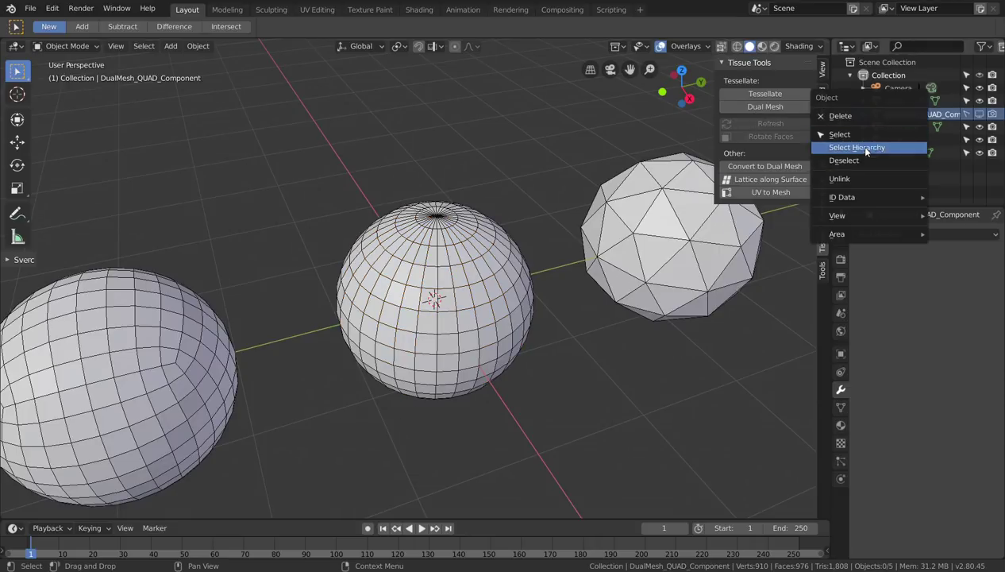
left_click(856, 117)
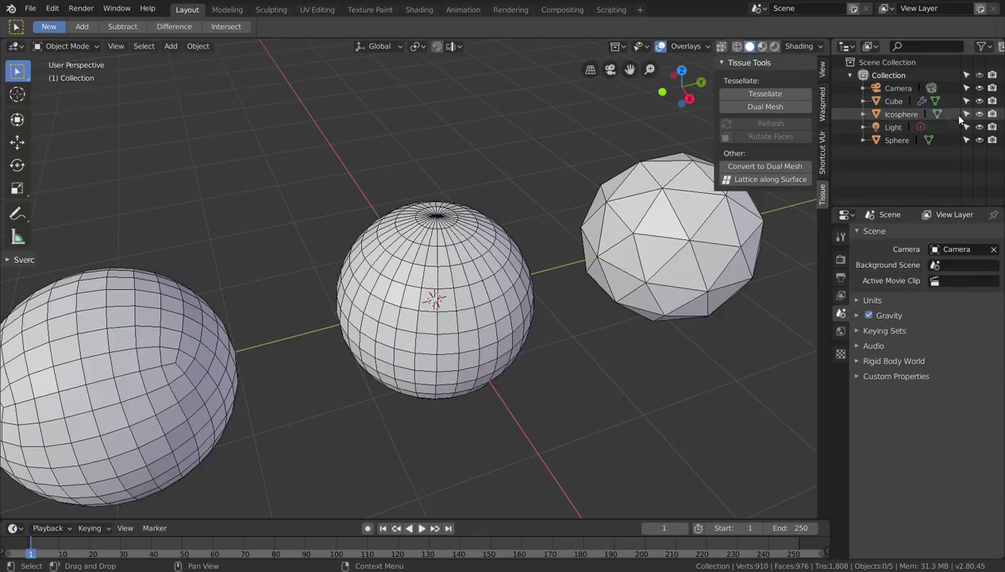
Create a hexagonal DualMesh from the middle UV sphere with Tissue Tools.
left_click(462, 223)
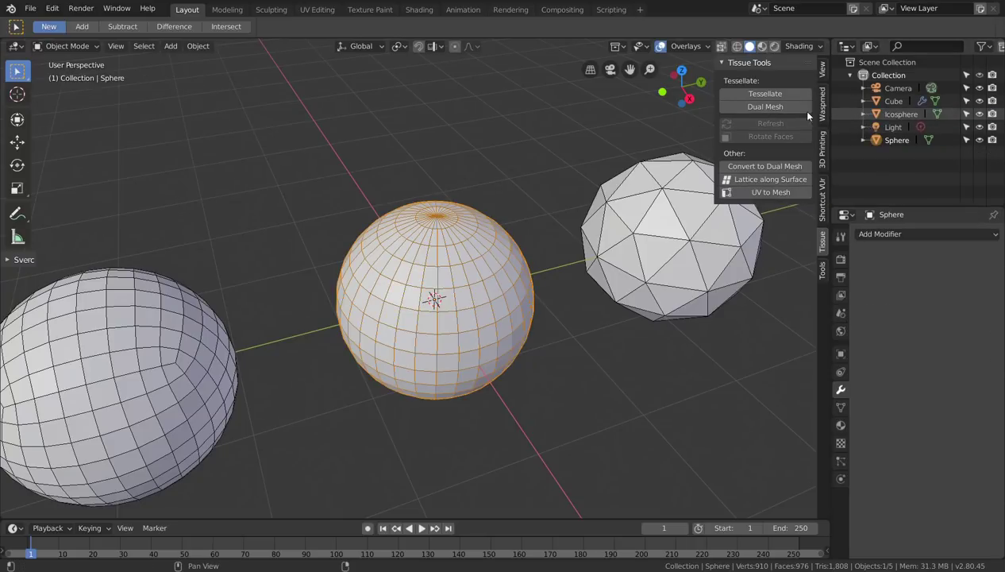
left_click(773, 106)
middle_click_drag(489, 138, 479, 196)
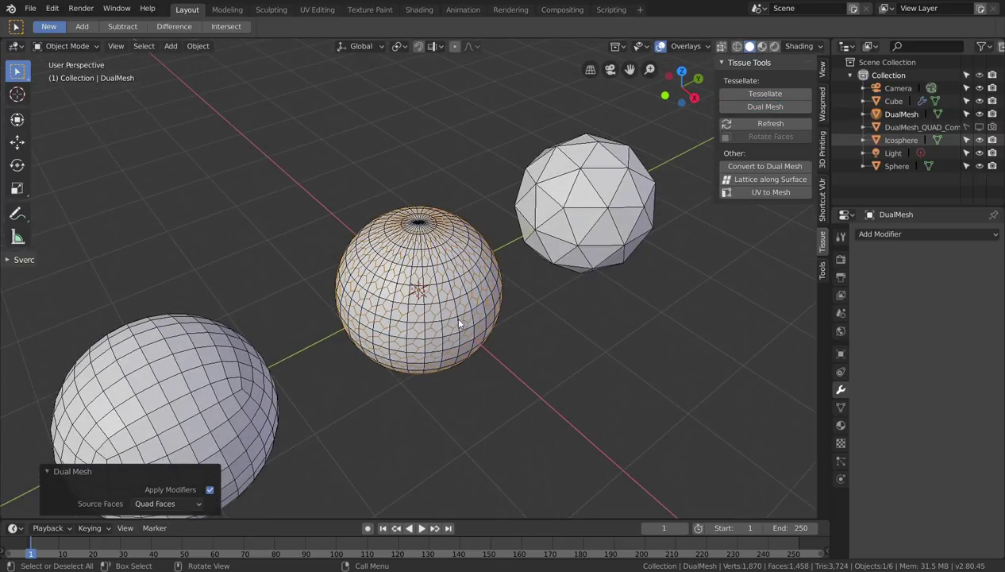
Move the DualMesh sphere along the X axis, clear of the UV sphere.
key("g")
key("x")
left_click(342, 208)
middle_click_drag(342, 208, 424, 226)
Deselect everything and widen the Outliner and Properties area.
left_click(426, 225)
scroll(437, 246, "up", 3)
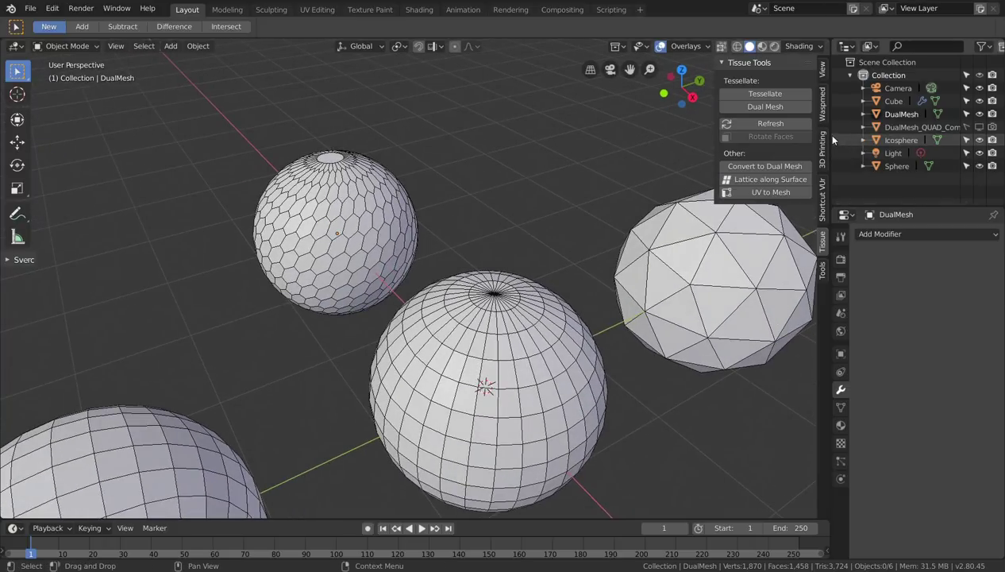
left_click_drag(828, 135, 789, 129)
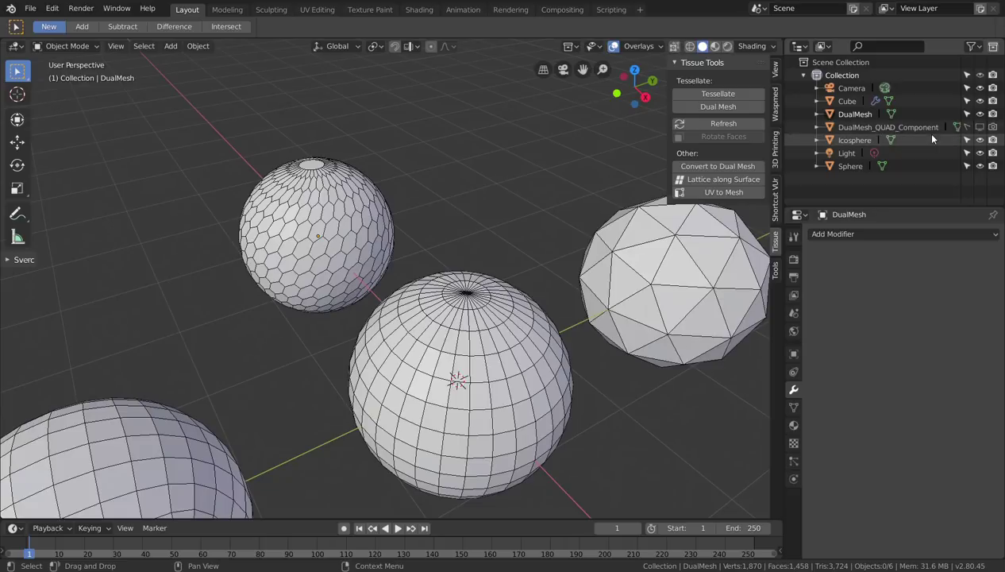
Unhide DualMesh_QUAD_Component in the Outliner.
left_click(980, 131)
scroll(486, 212, "down", 3)
middle_click_drag(487, 212, 489, 294)
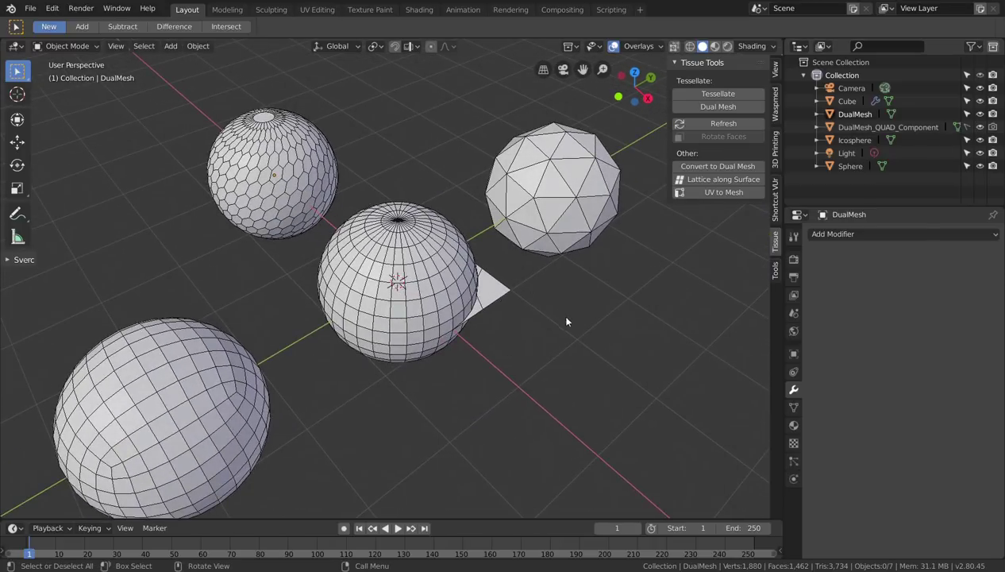
Move the quad component patch about 2 m along X, away from the spheres.
left_click(509, 299)
left_click_drag(490, 292, 634, 386)
left_click(627, 348)
scroll(488, 335, "up", 2)
left_click(518, 369)
middle_click_drag(536, 377, 508, 362)
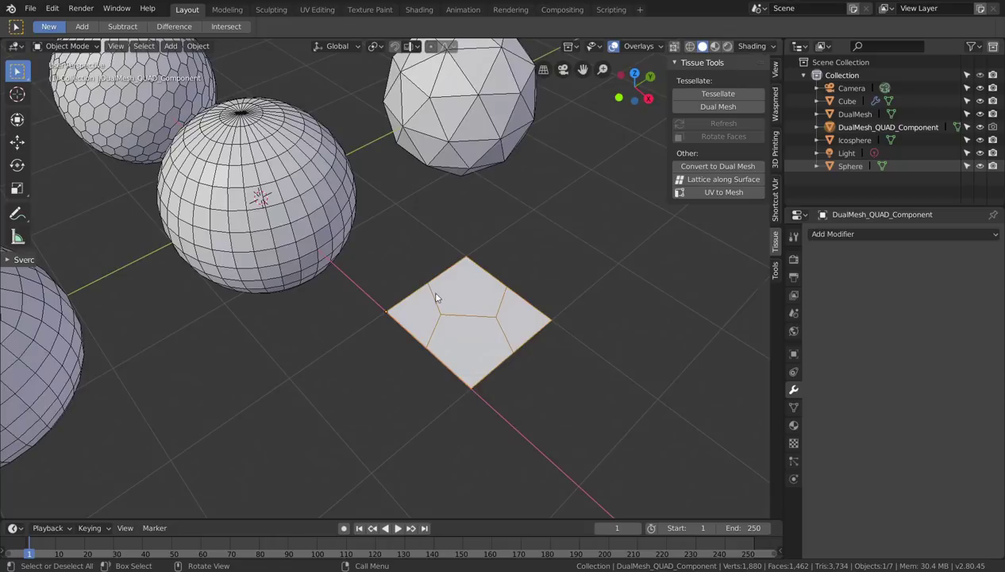
middle_click_drag(499, 312, 517, 359)
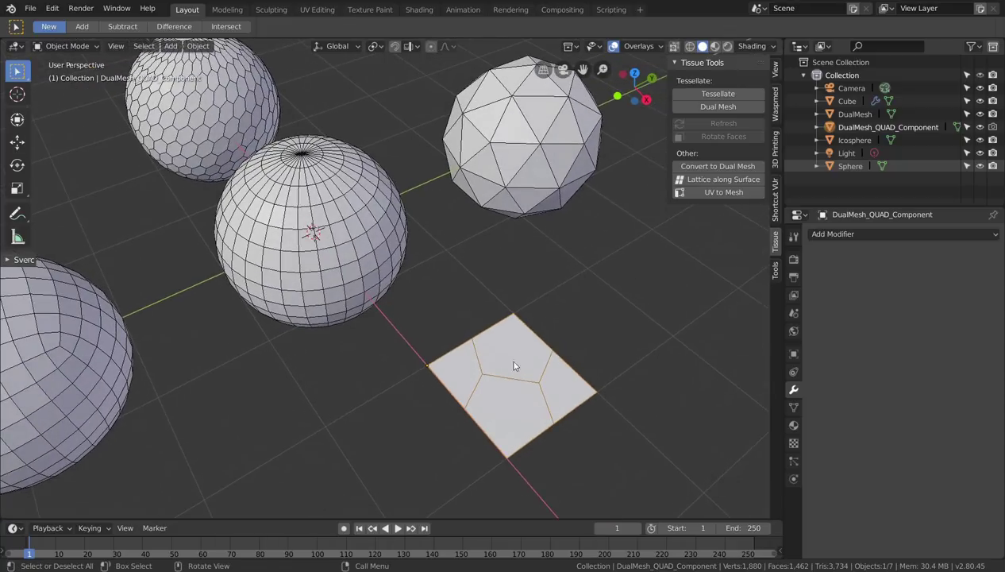
Tessellate the middle UV sphere using the quad component patch.
left_click(362, 248, "shift")
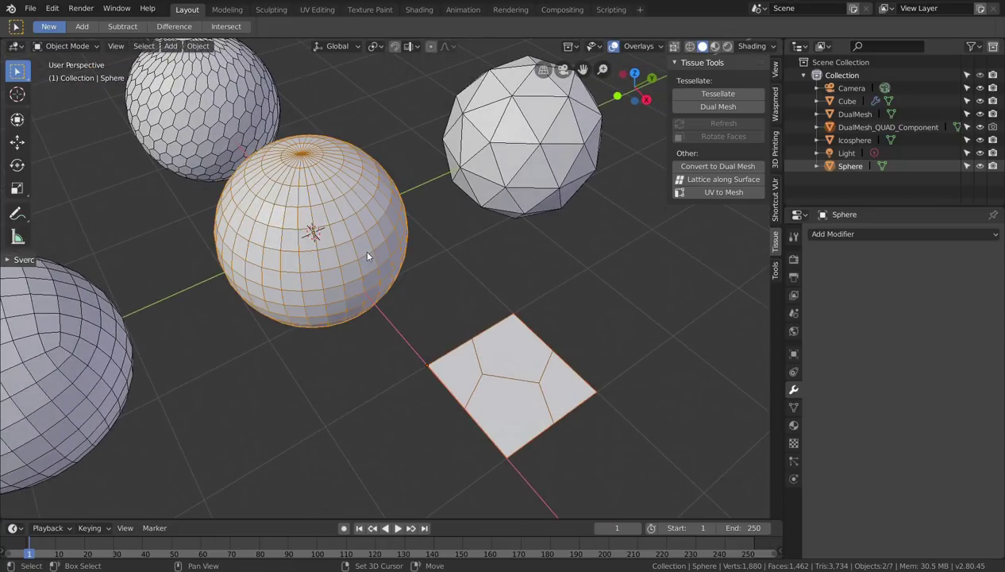
left_click(731, 97)
left_click(716, 327)
Move the Tessellation sphere to the upper left and deselect all.
middle_click_drag(415, 237, 456, 283)
key("g")
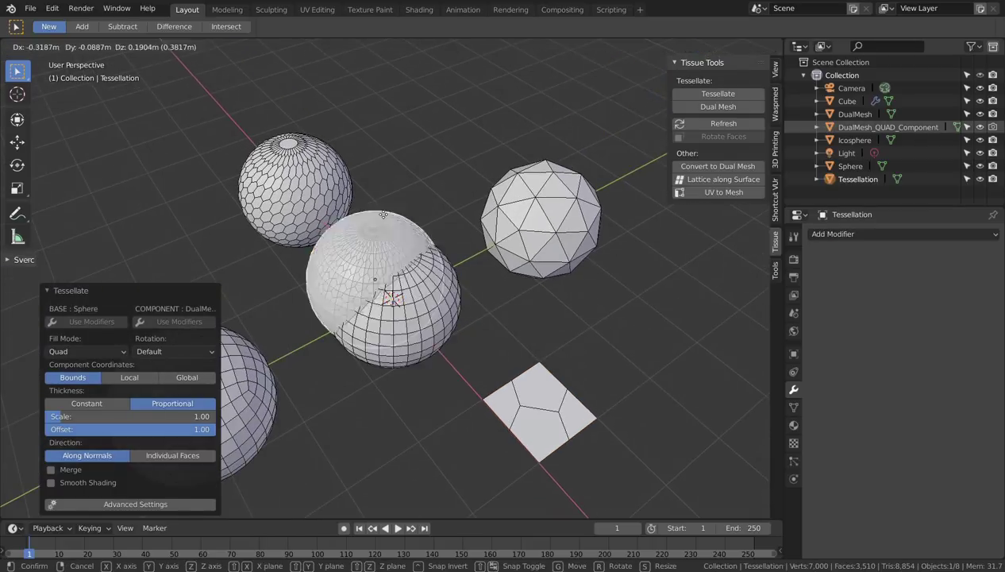
left_click(222, 152)
middle_click_drag(222, 151, 264, 206)
key("alt+a")
scroll(310, 262, "up", 3)
scroll(350, 281, "up", 2)
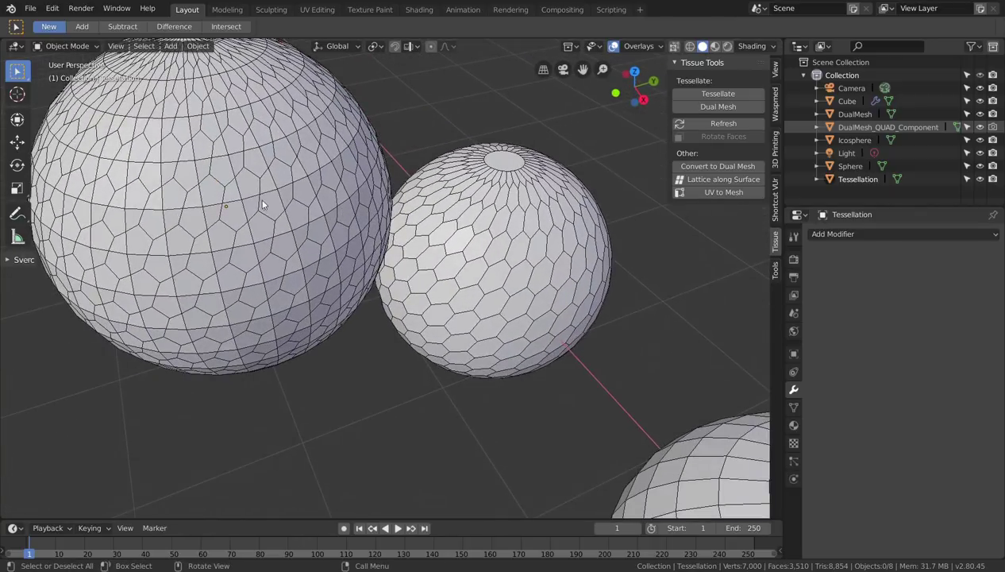
scroll(506, 307, "down", 4)
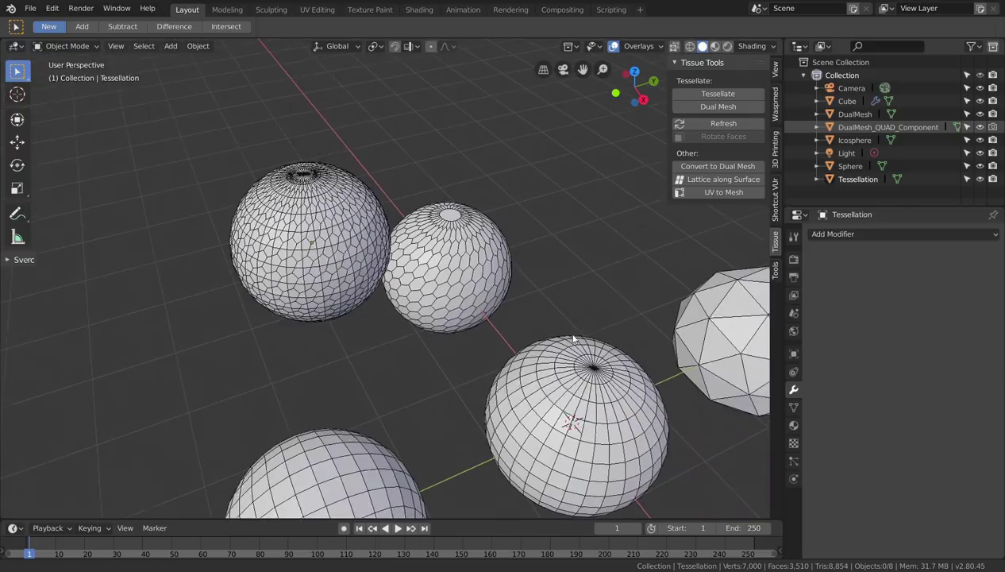
Inspect the quad patch in Edit Mode, then return to Object Mode.
middle_click_drag(499, 265, 427, 278)
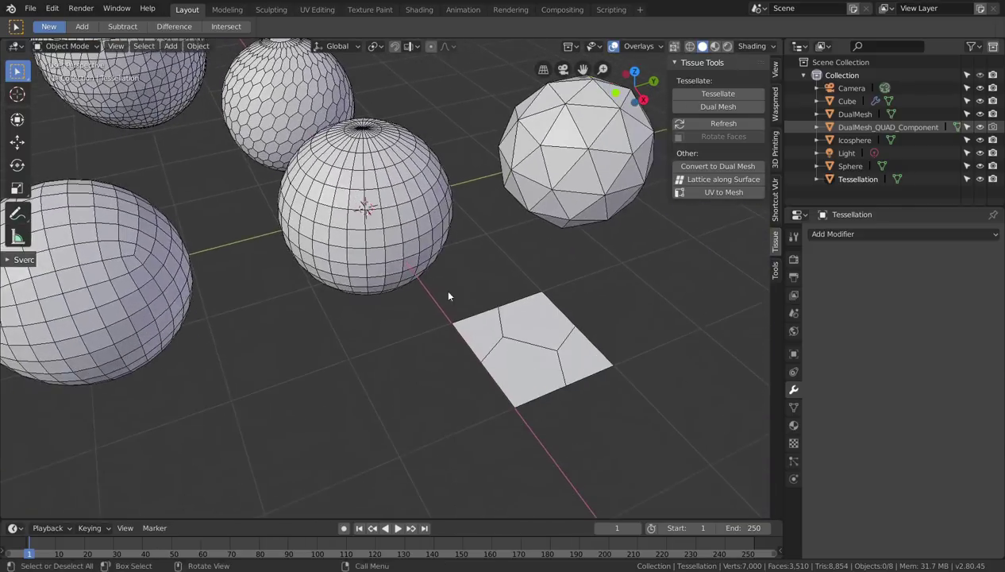
left_click(565, 375)
key("Tab")
scroll(565, 375, "up", 3)
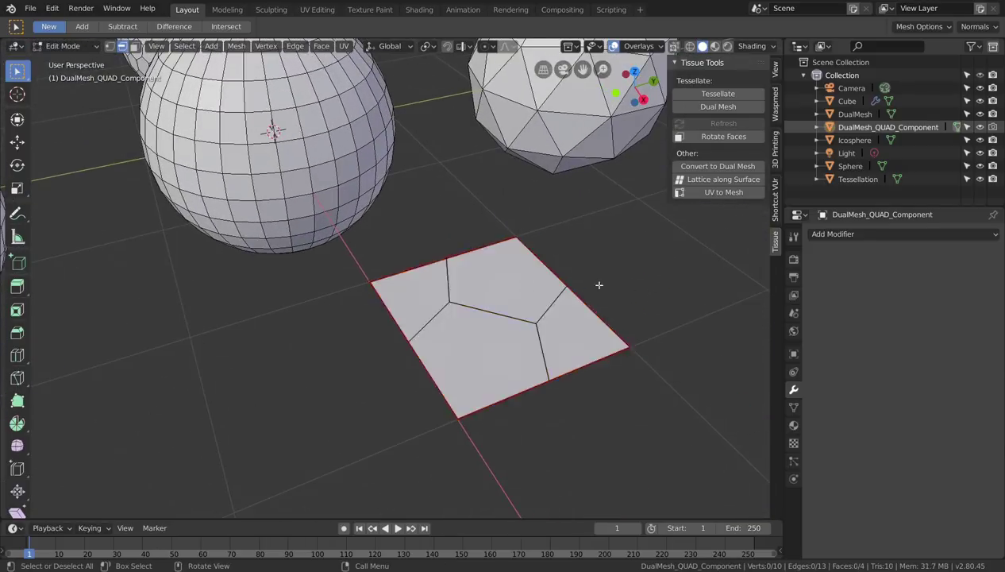
middle_click_drag(556, 333, 538, 308)
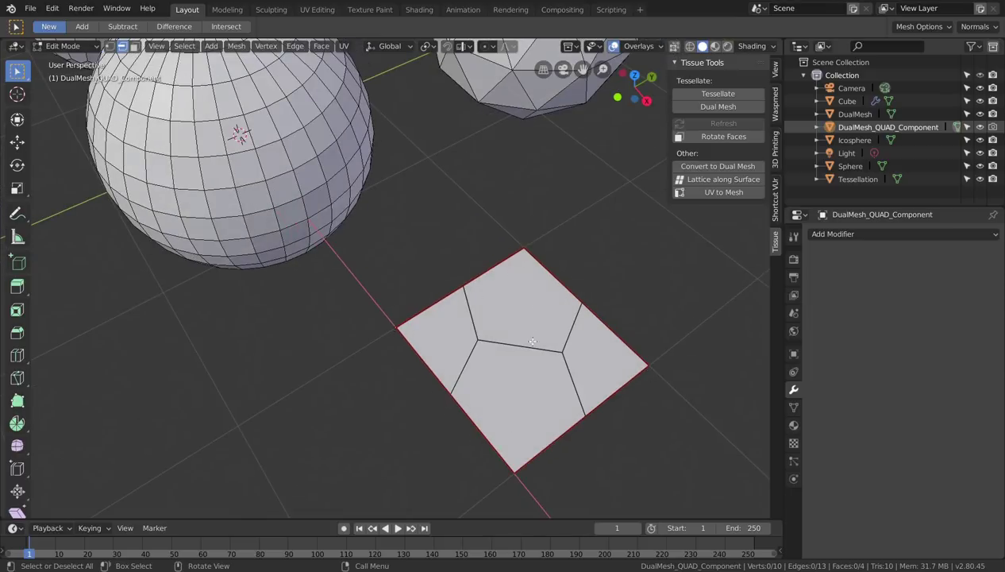
key("Tab")
scroll(508, 288, "down", 5)
scroll(533, 363, "up", 3)
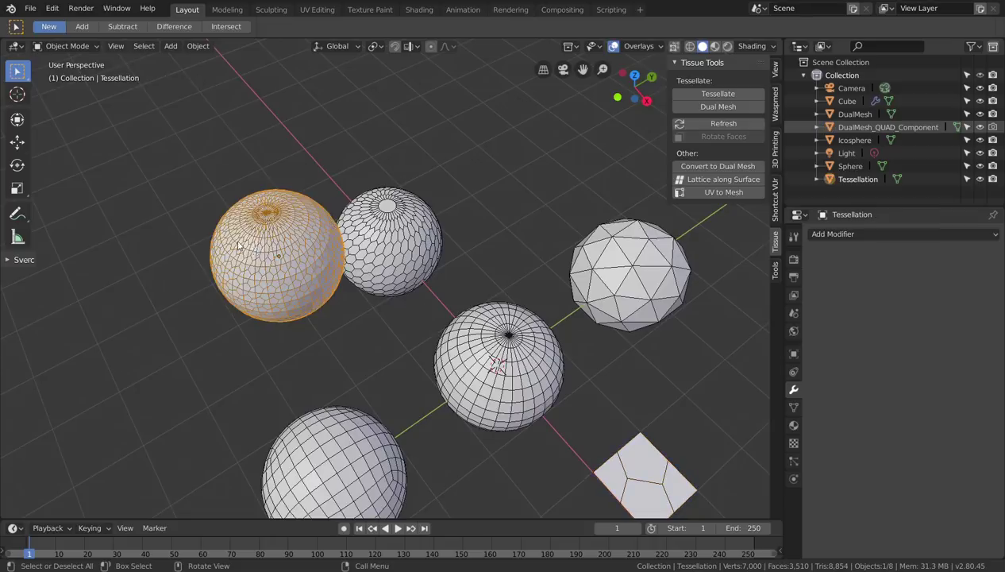
Enable Merge and Dissolve Seams in the Tessellation's Tissue - Tessellate settings.
left_click(278, 255)
scroll(278, 255, "up", 4)
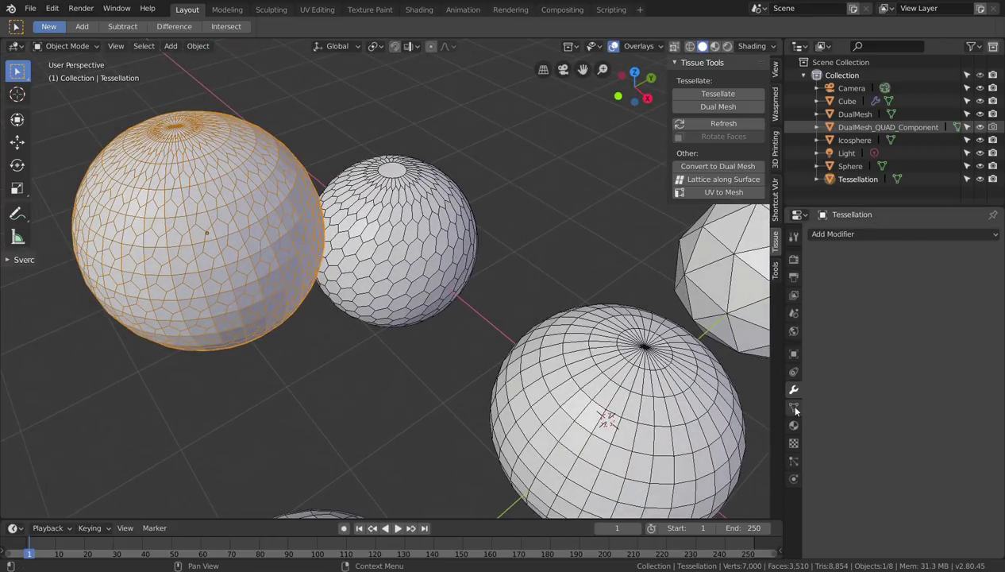
left_click(795, 407)
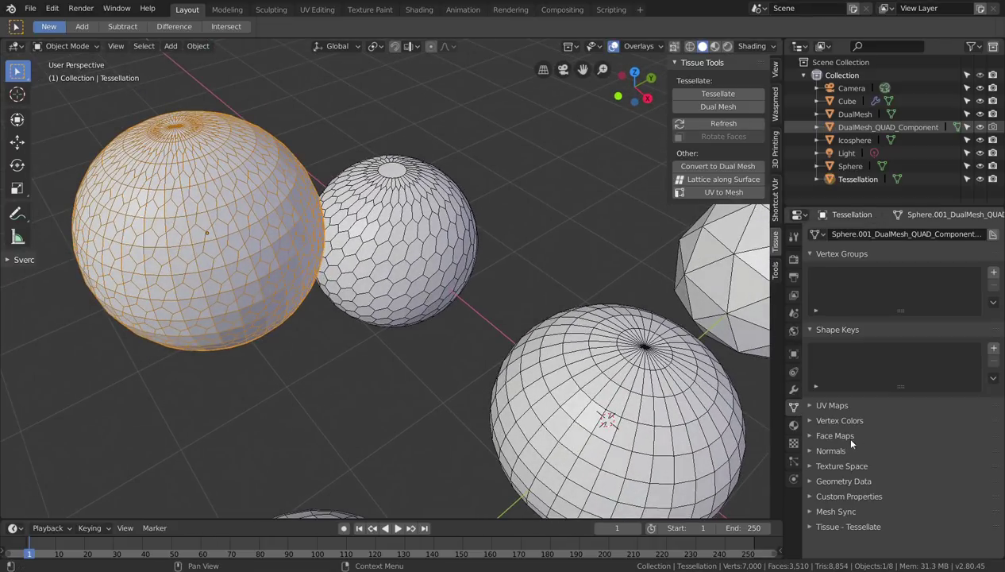
left_click(845, 526)
scroll(849, 500, "down", 7)
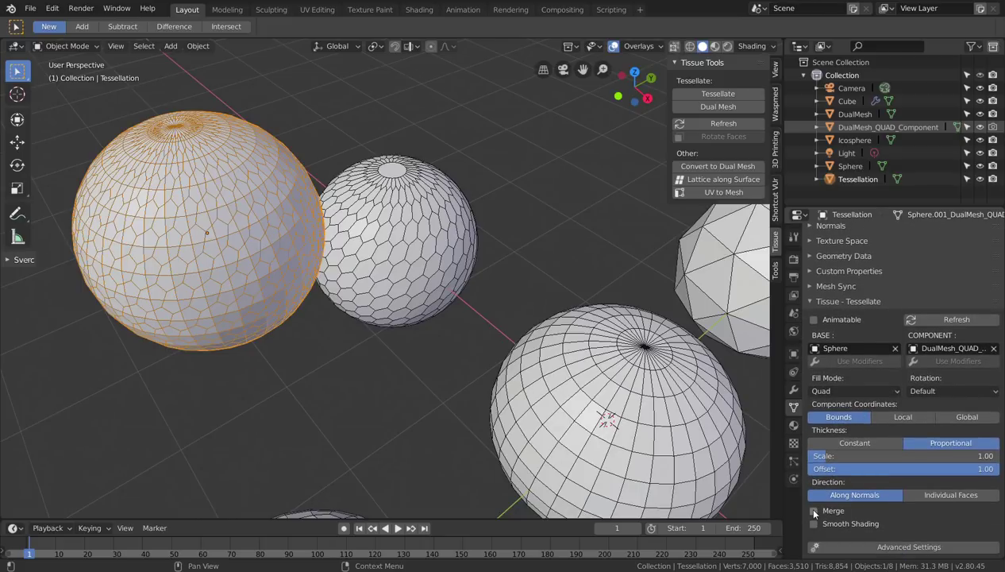
left_click(814, 511)
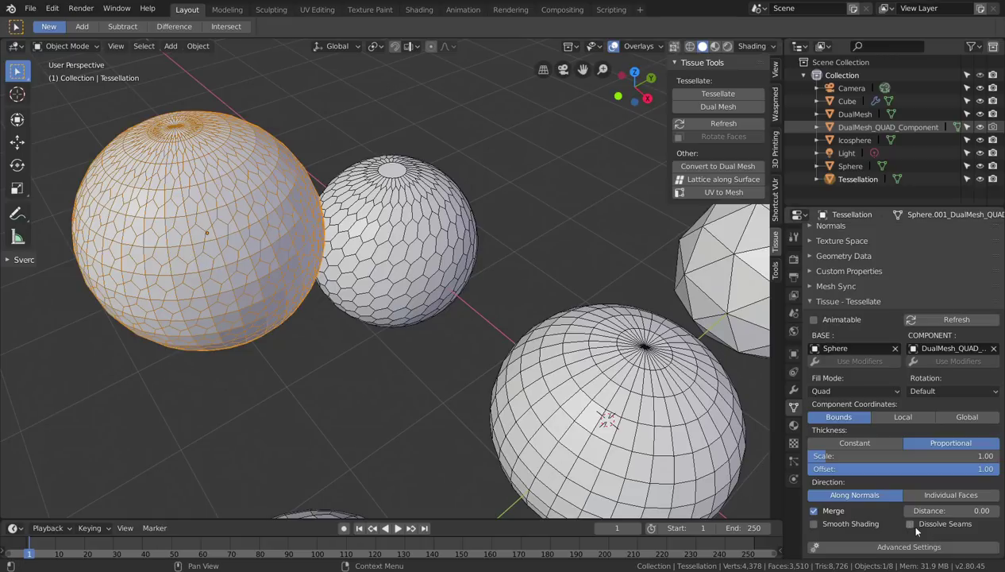
left_click(911, 524)
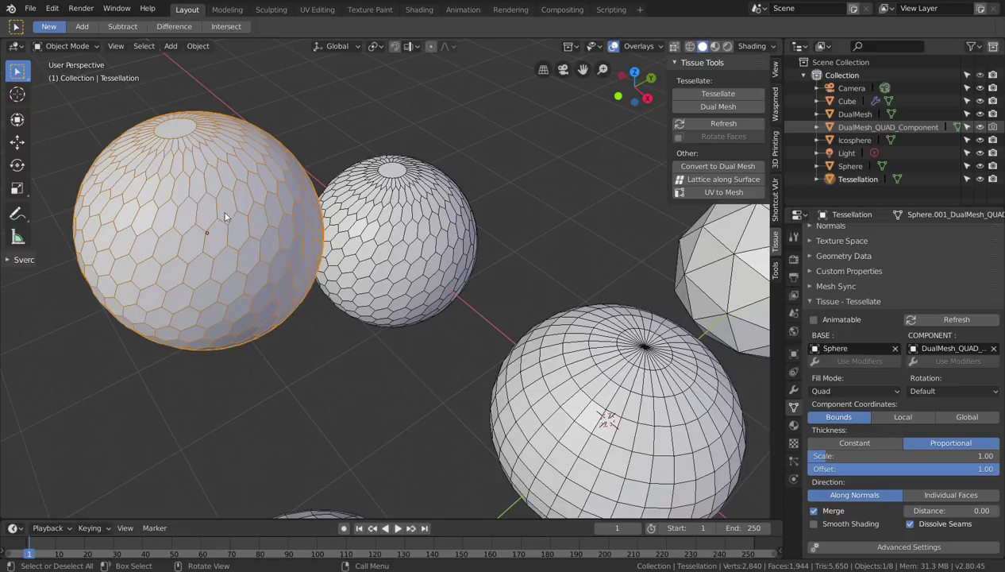
middle_click_drag(283, 263, 291, 232)
Delete the Tessellation object and the leftover quad component.
key("x")
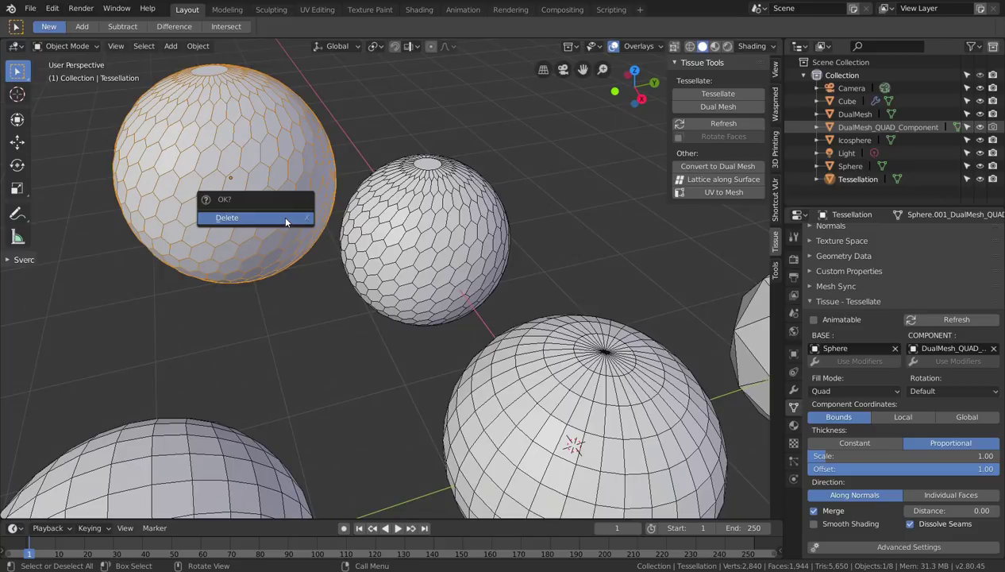
left_click(285, 220)
key("Home")
left_click(502, 414)
key("x")
left_click(524, 410)
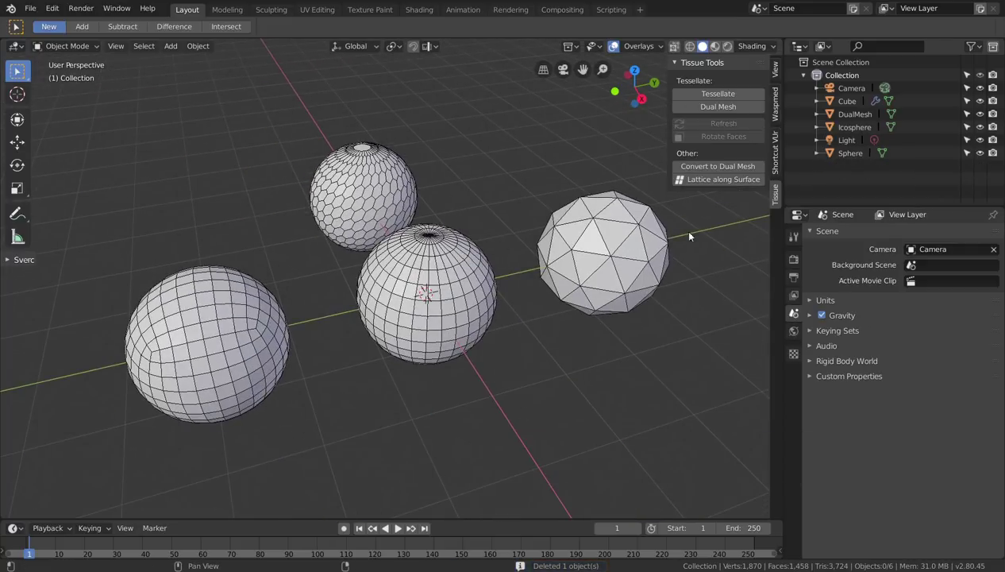
Add a Wave modifier to the middle UV sphere.
middle_click_drag(433, 237, 413, 242)
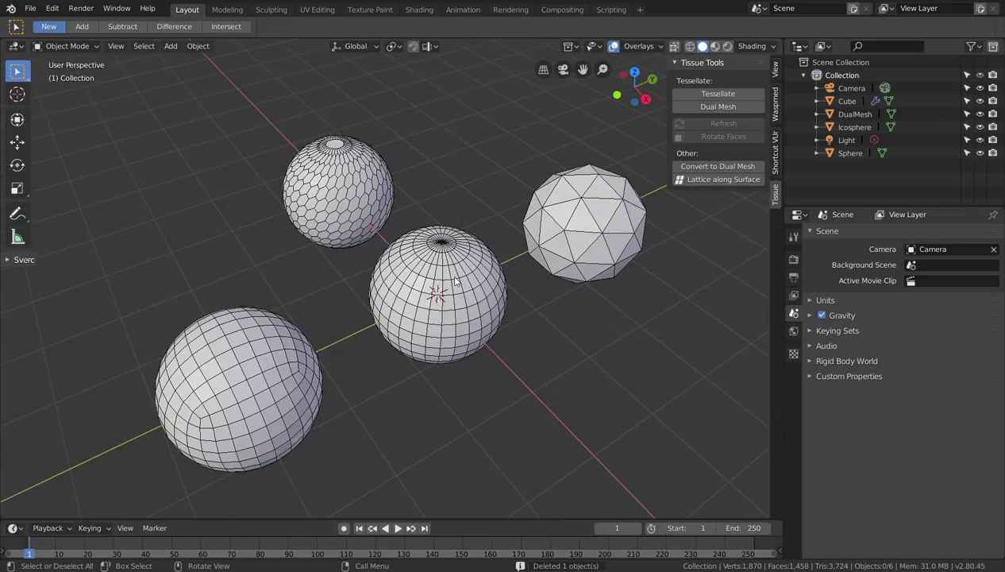
left_click(429, 298)
middle_click_drag(429, 298, 477, 289)
left_click(793, 391)
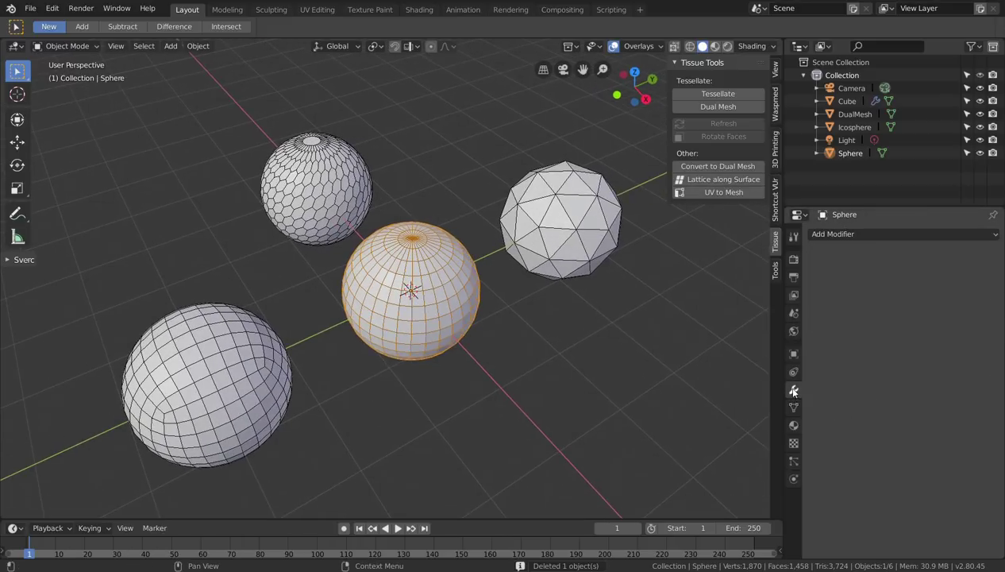
left_click(831, 234)
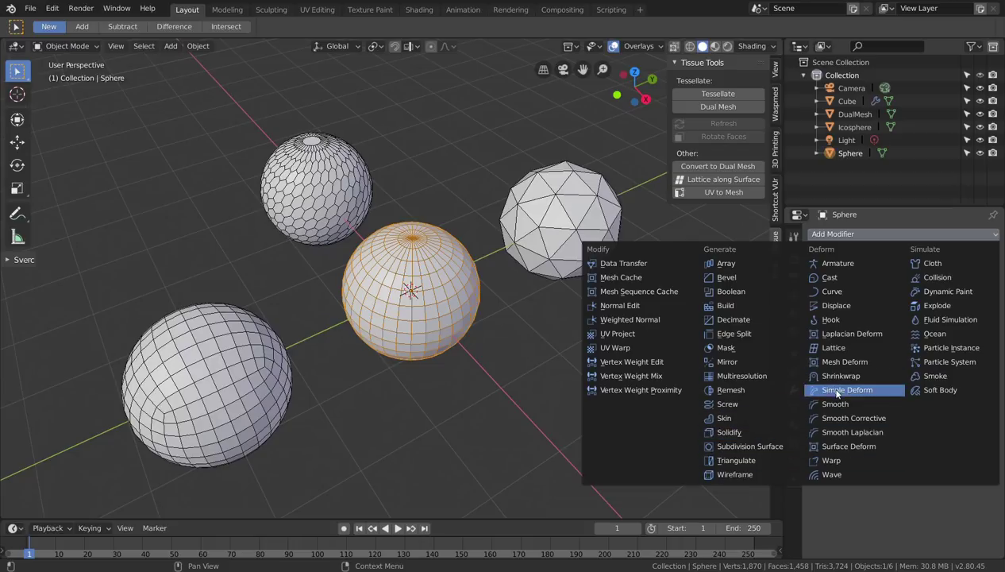
left_click(833, 474)
middle_click_drag(458, 271, 406, 248)
Refresh the hexagonal DualMesh so it follows the egg-shaped sphere.
left_click(331, 208)
scroll(407, 249, "up", 2)
left_click(725, 123)
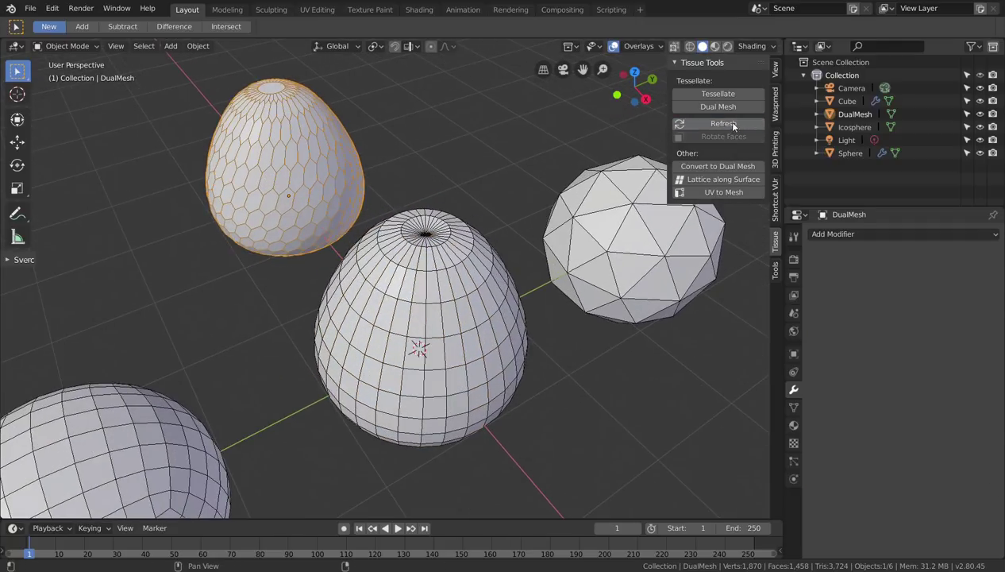
scroll(357, 198, "down", 2)
middle_click_drag(358, 198, 378, 202)
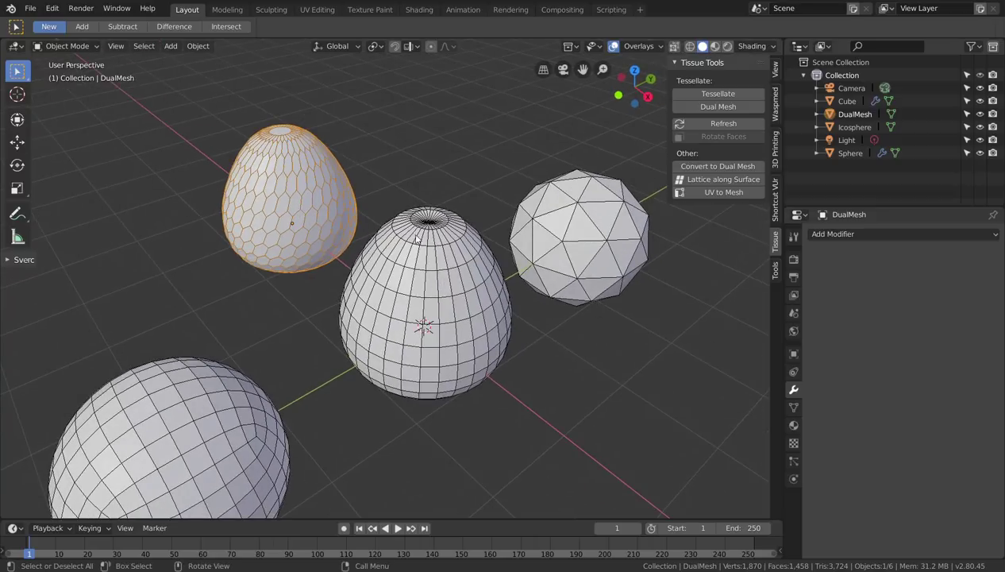
left_click(793, 407)
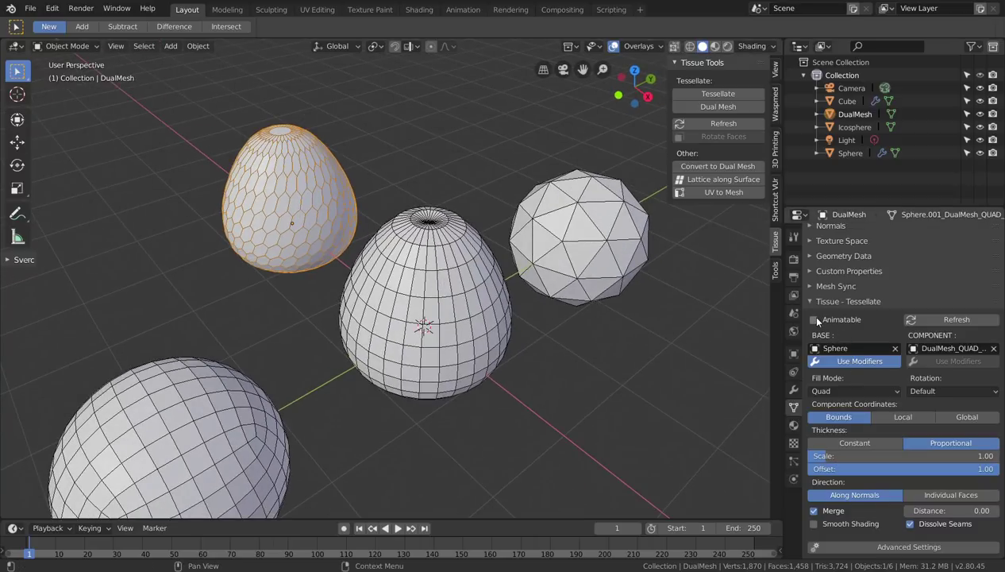
left_click(398, 528)
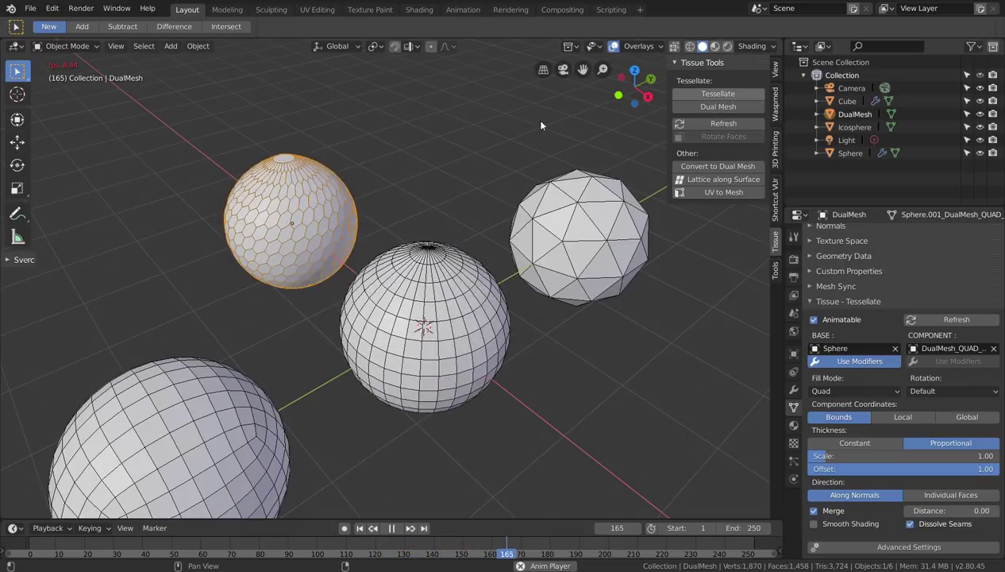
key("Escape")
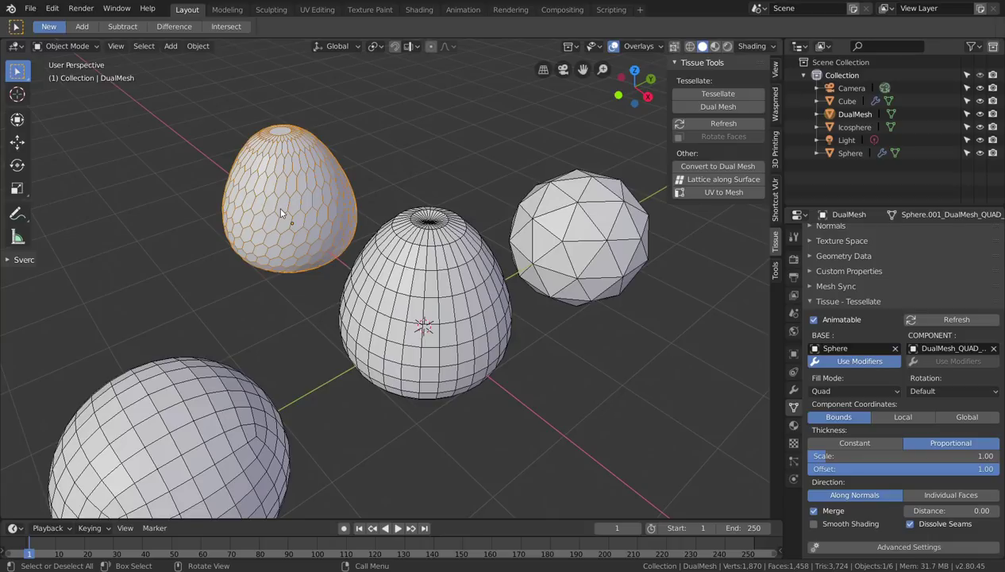
key("Delete")
Remove the Wave modifier from the UV sphere and reselect it.
left_click(452, 282)
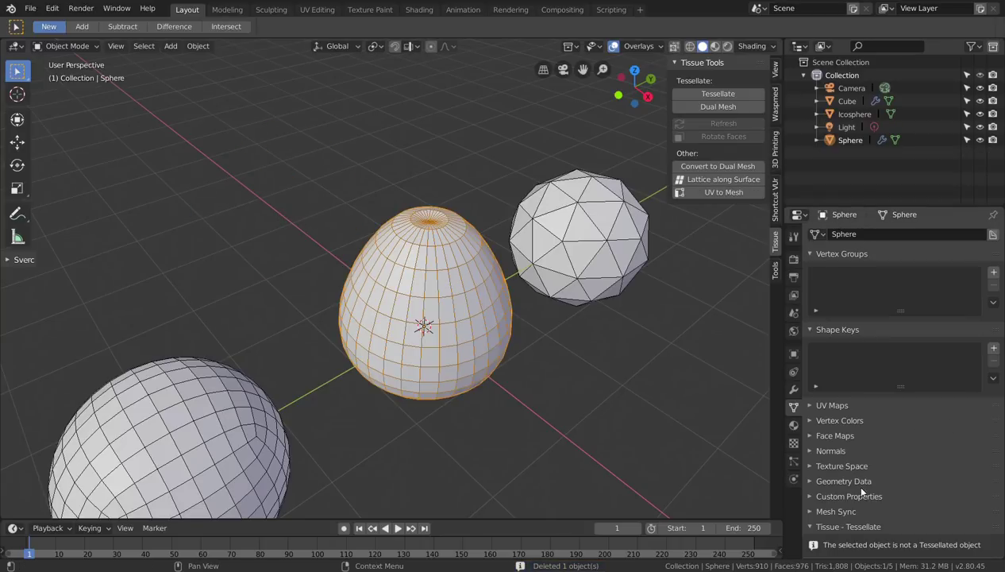
left_click(793, 389)
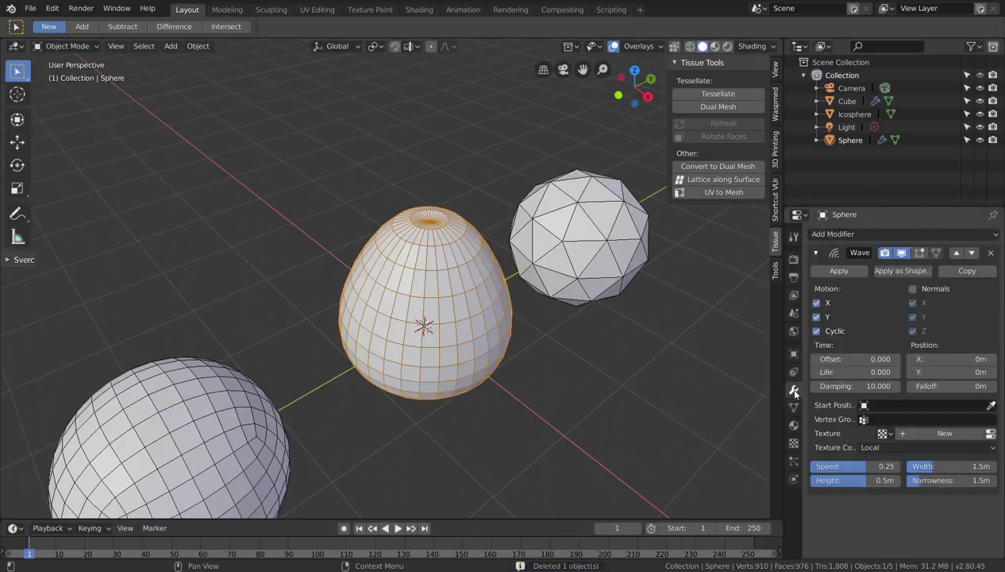
left_click(990, 252)
scroll(513, 251, "down", 3)
middle_click_drag(512, 251, 417, 299)
scroll(518, 262, "up", 3)
left_click(461, 303)
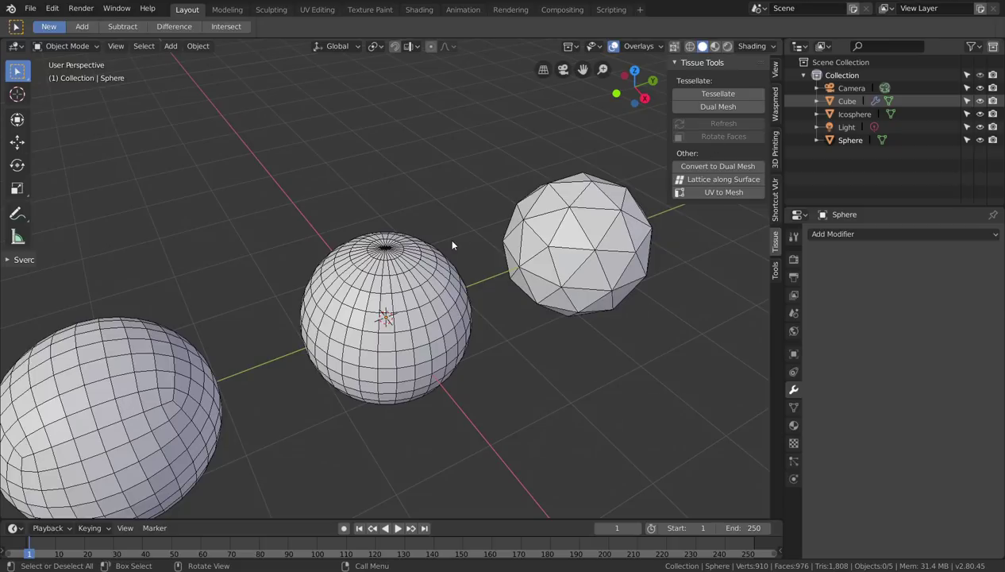
left_click(434, 267)
Build a hexagonal Dual Mesh copy of the UV sphere and shift it 3 m along X.
left_click(718, 107)
key("g")
key("x")
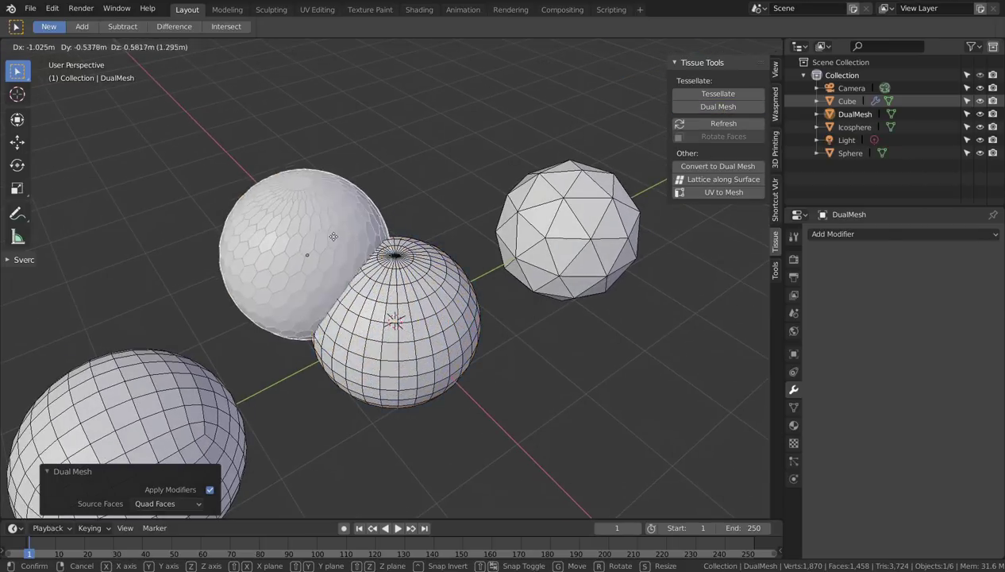
left_click(293, 192)
Deselect everything, view all spheres from above, and select the cube-based sphere.
key("alt+a")
scroll(398, 262, "up", 3)
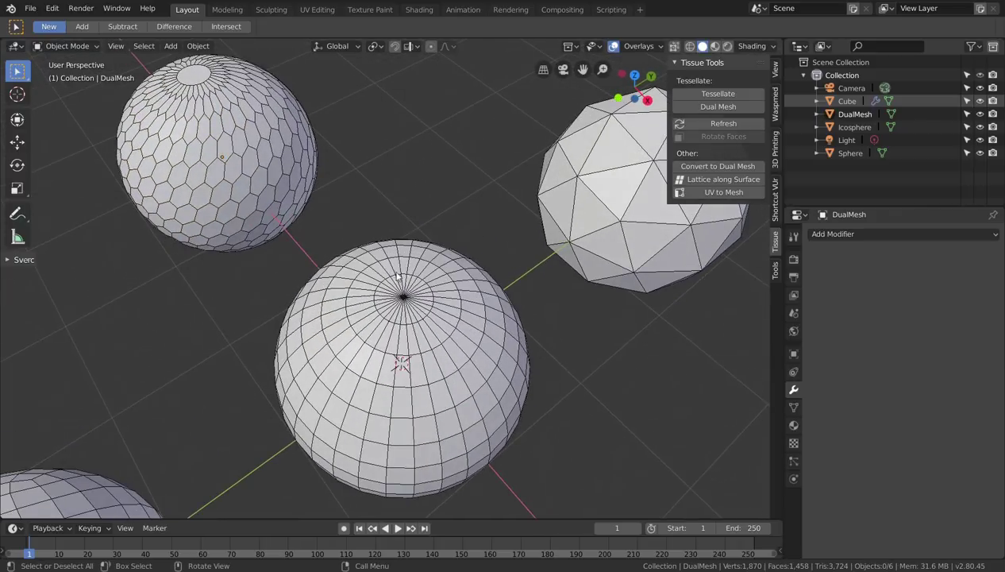
middle_click_drag(401, 279, 398, 325)
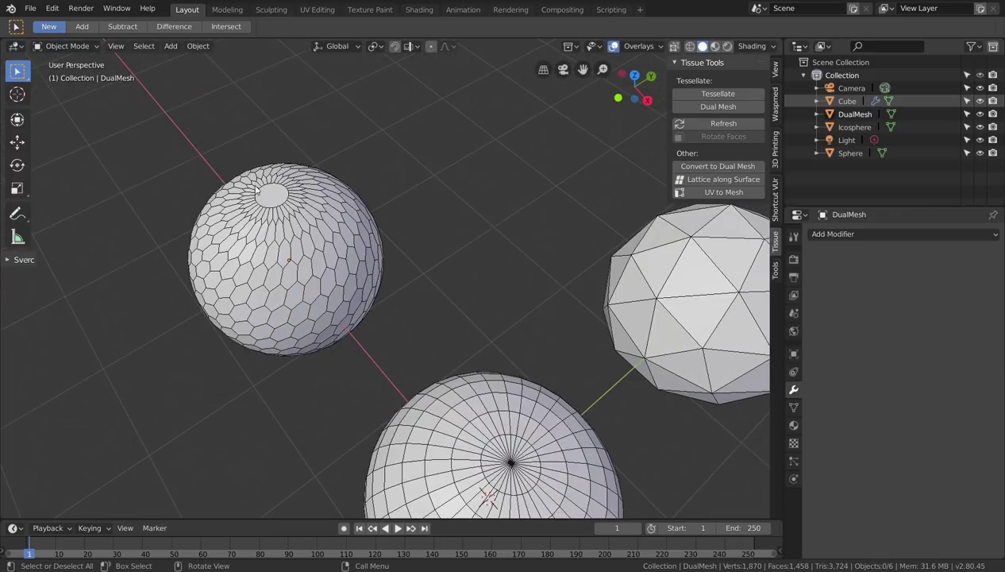
scroll(375, 283, "down", 3)
middle_click_drag(375, 282, 348, 287)
left_click(347, 287)
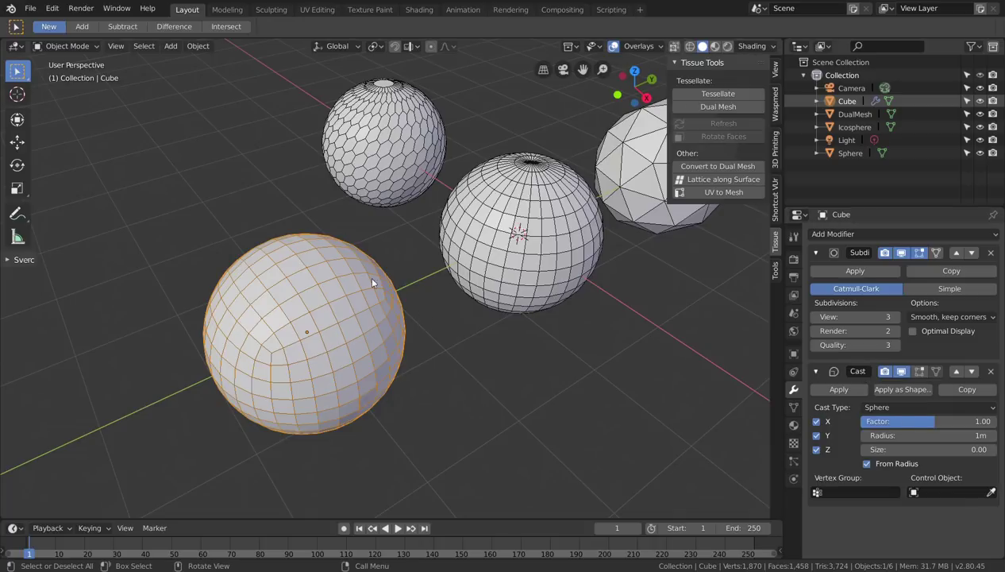
Create DualMesh.001 from the rounded cube, move it 3 m along −X, then deselect.
left_click(714, 109)
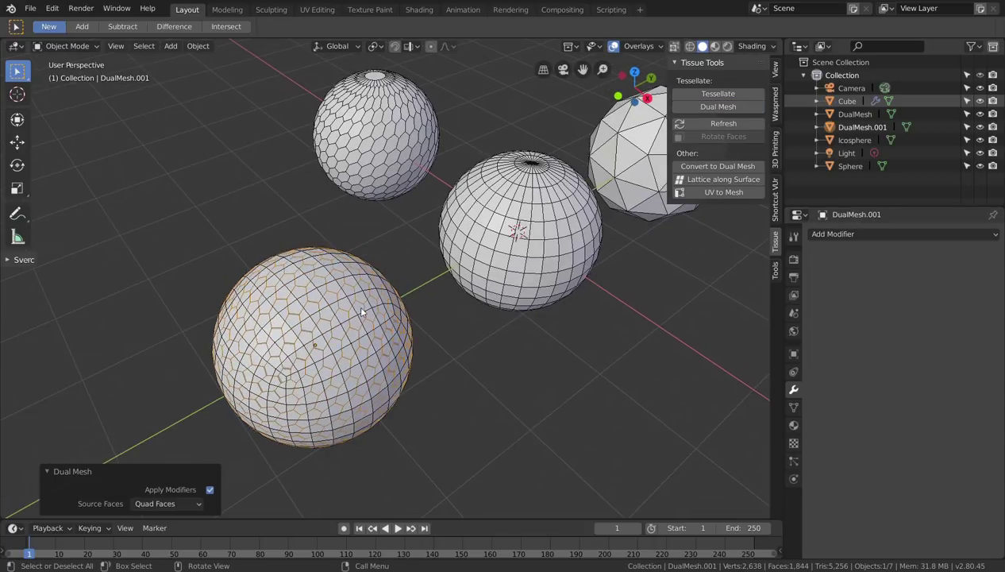
key("g")
left_click(244, 227)
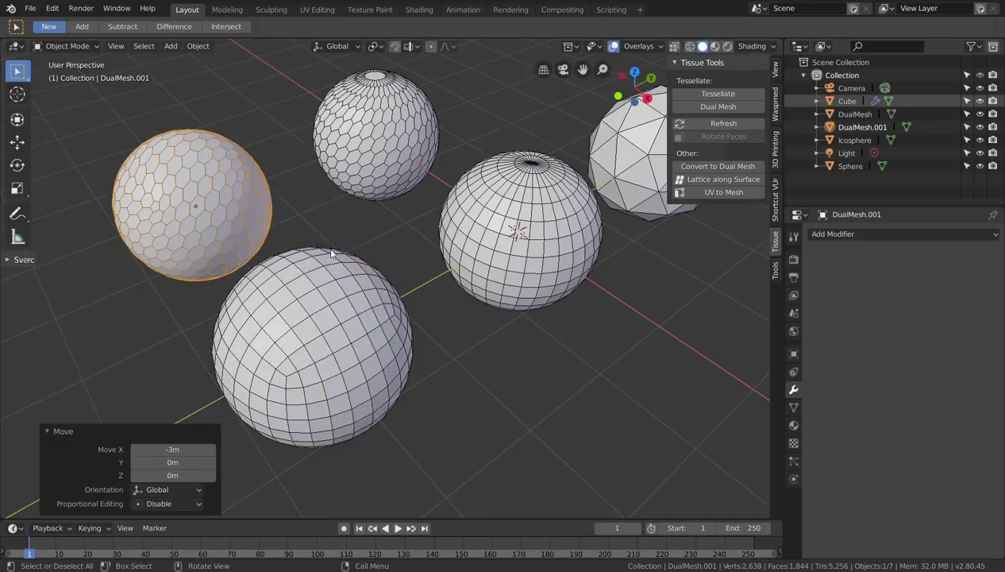
left_click(331, 233)
middle_click_drag(331, 232, 359, 258, "shift")
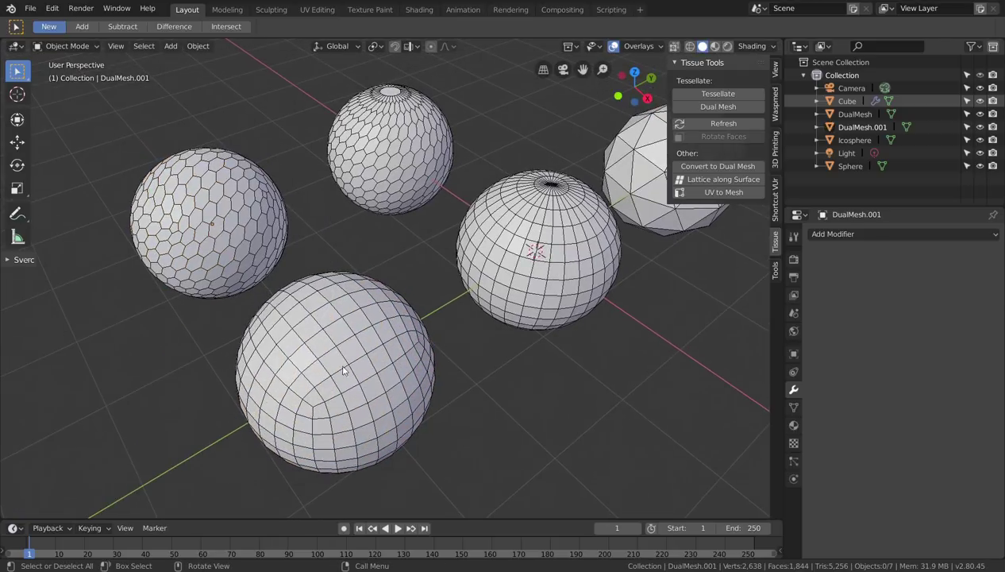
middle_click_drag(254, 227, 491, 292)
left_click(542, 302)
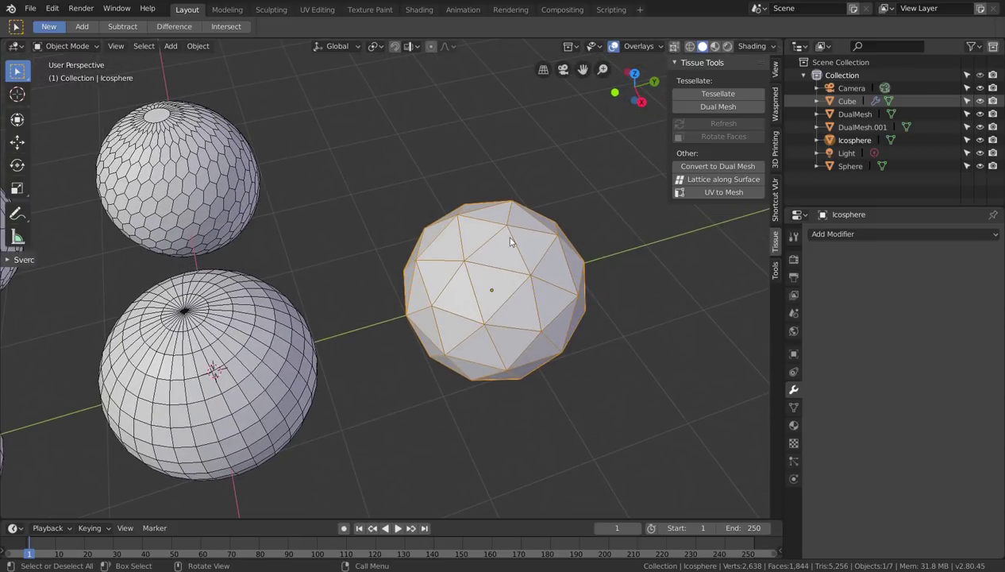
left_click(705, 105)
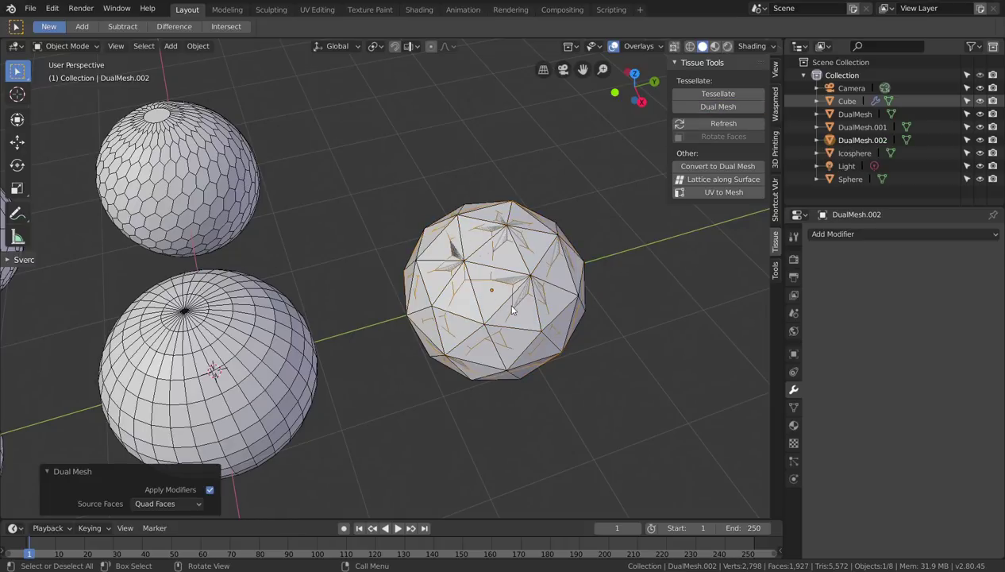
key("g")
key("x")
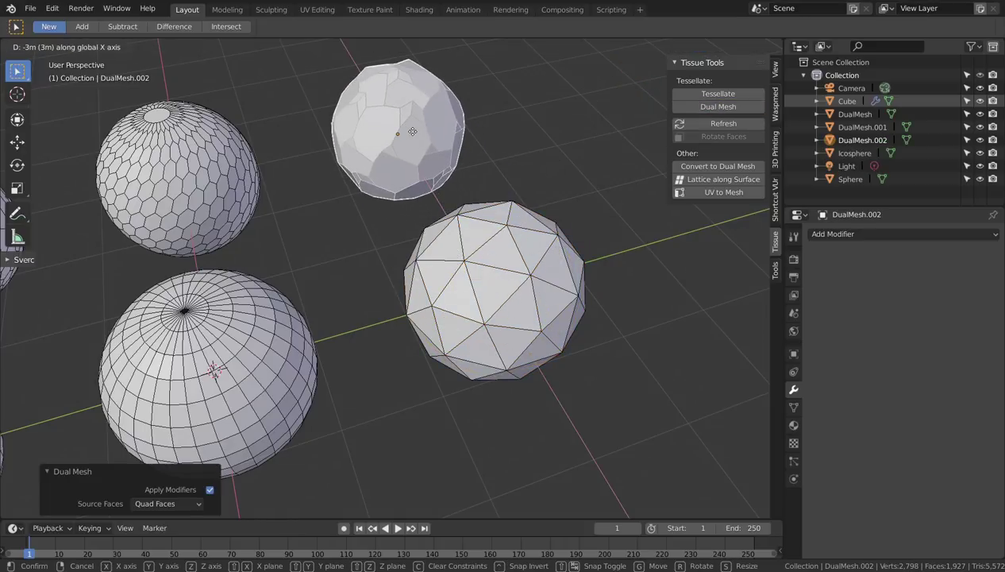
left_click(405, 127)
left_click(503, 174)
middle_click_drag(504, 174, 452, 174)
left_click(399, 163)
key("x")
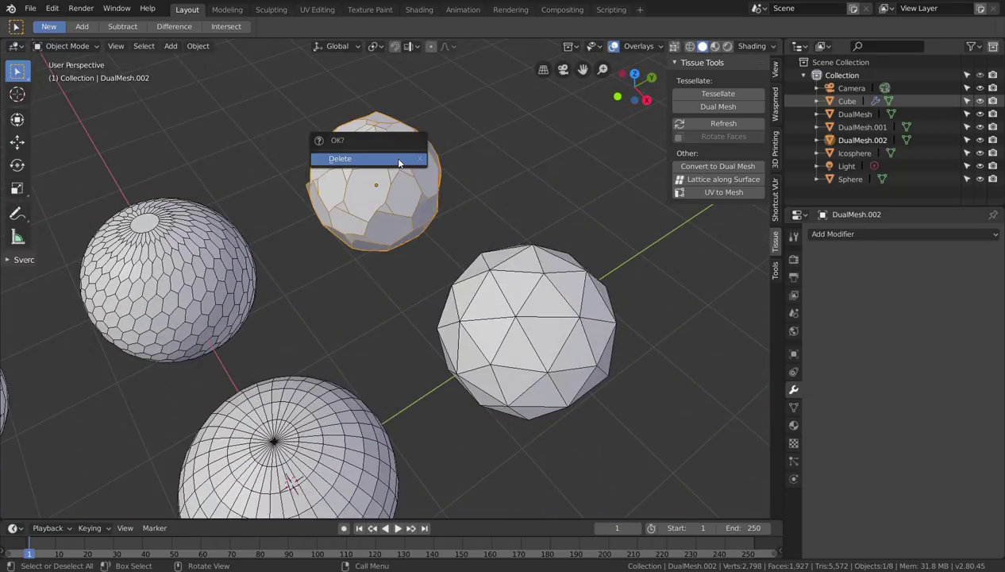
left_click(397, 161)
left_click(517, 327)
middle_click_drag(592, 276, 530, 235)
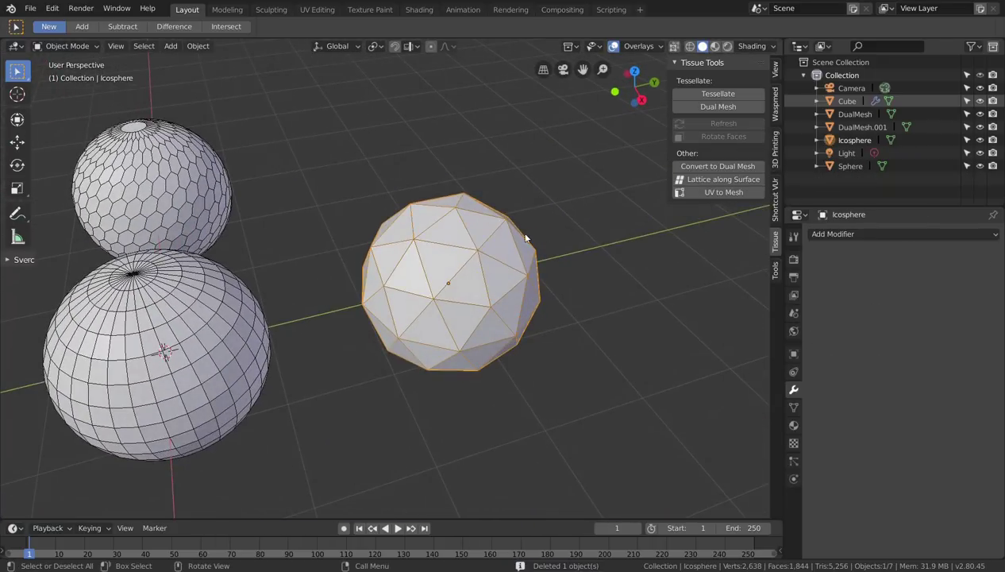
Make a Dual Mesh of the icosphere with Source Faces set to Triangles.
left_click(706, 108)
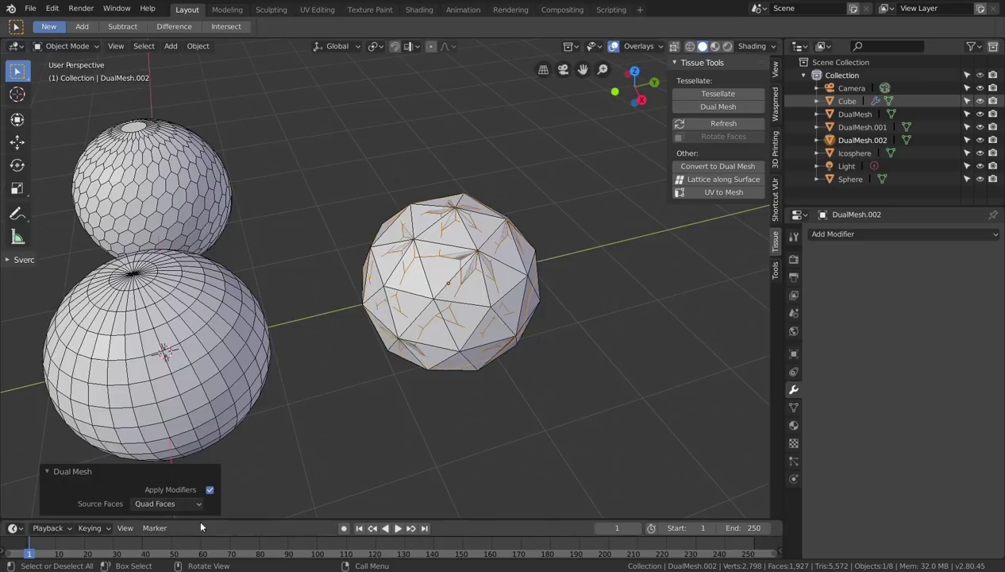
left_click(177, 506)
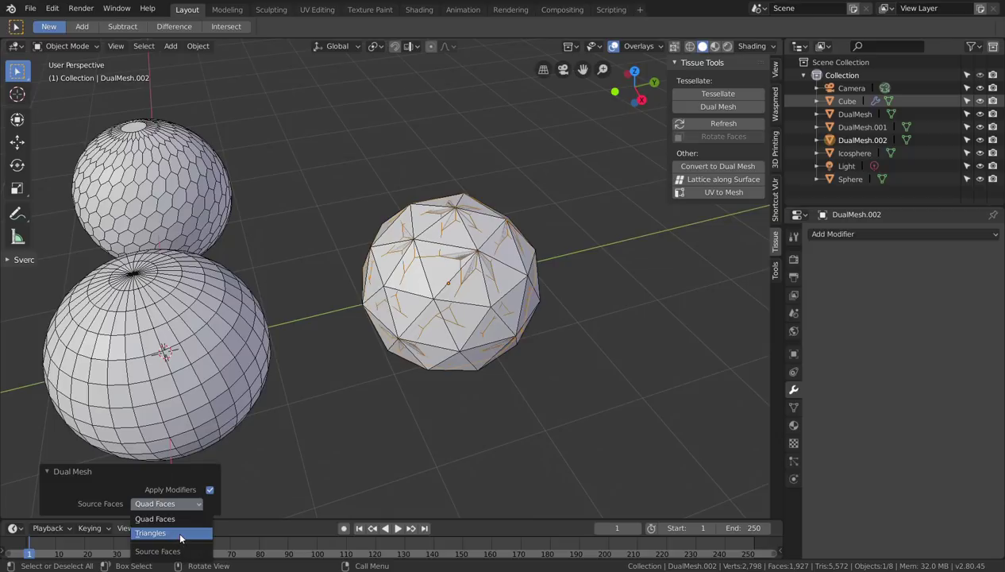
left_click(181, 538)
Move DualMesh.002 about 3 m along X beside the icosphere, then deselect everything.
middle_click_drag(421, 347, 381, 262)
key("g")
key("x")
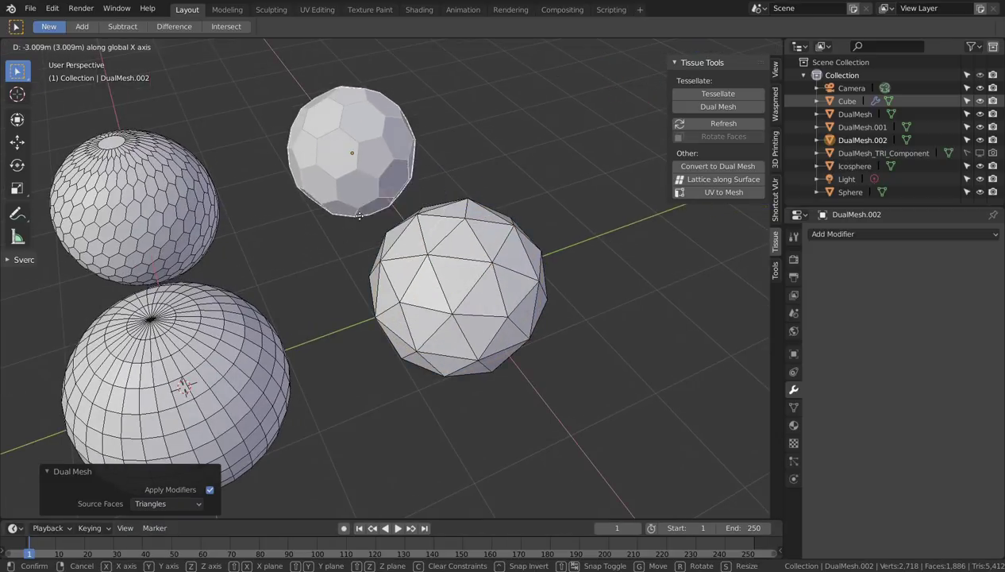
left_click(361, 222)
left_click(321, 270)
middle_click_drag(321, 270, 421, 353)
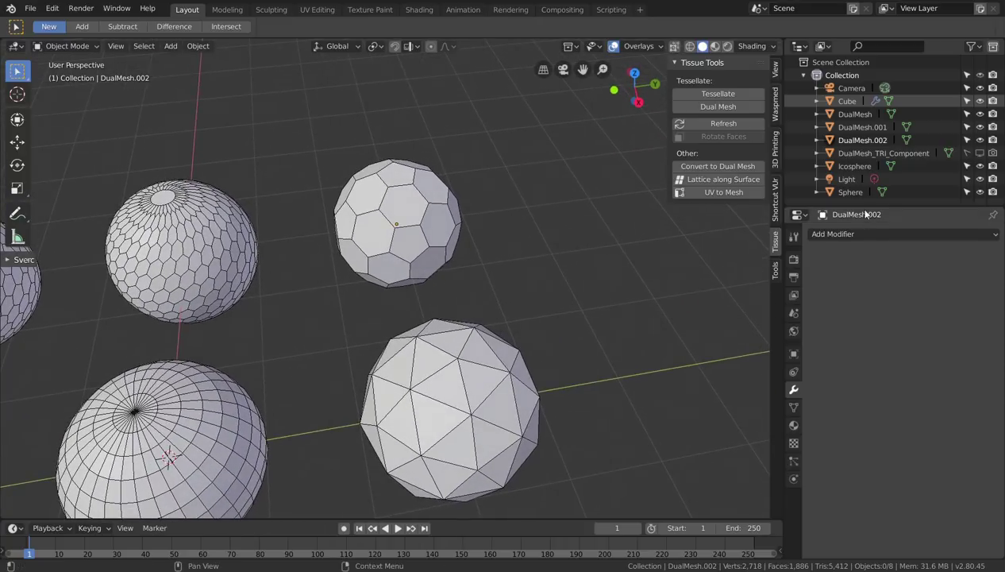